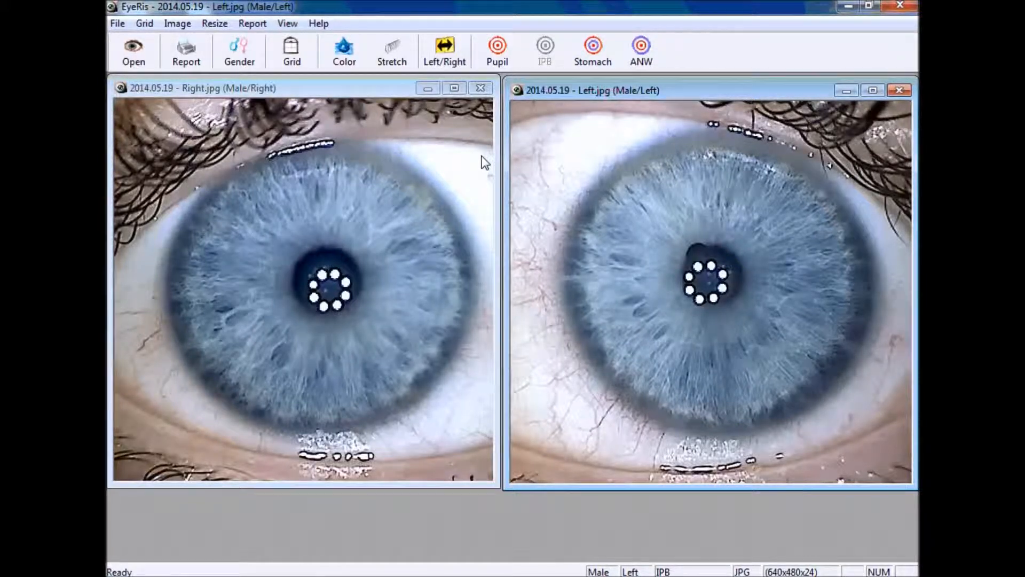
Make the Right.jpg iris photo the active image
left_click(306, 95)
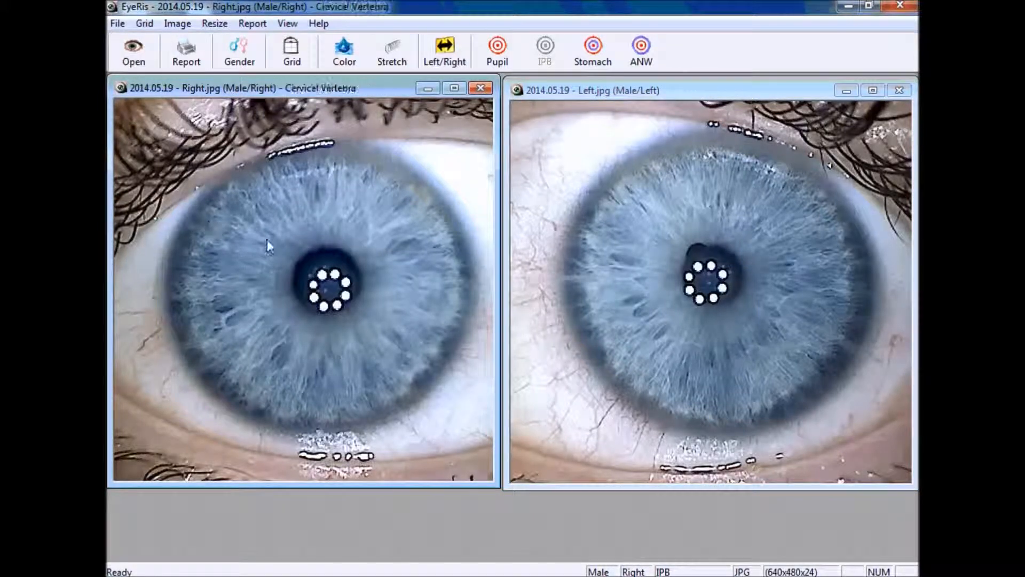
Show and then hide the iris zone chart on the right eye, then on the left eye
left_click(296, 56)
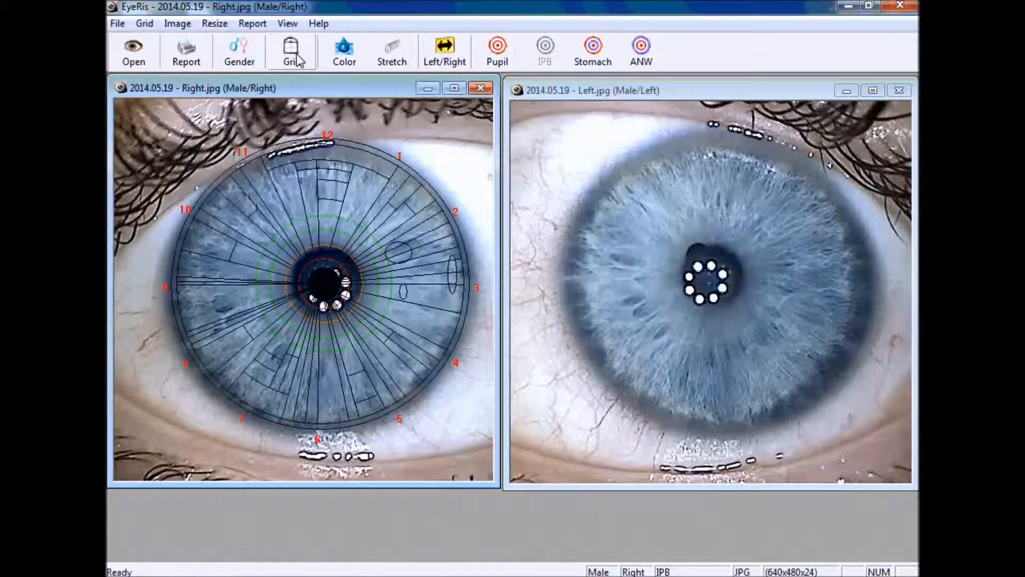
left_click(293, 56)
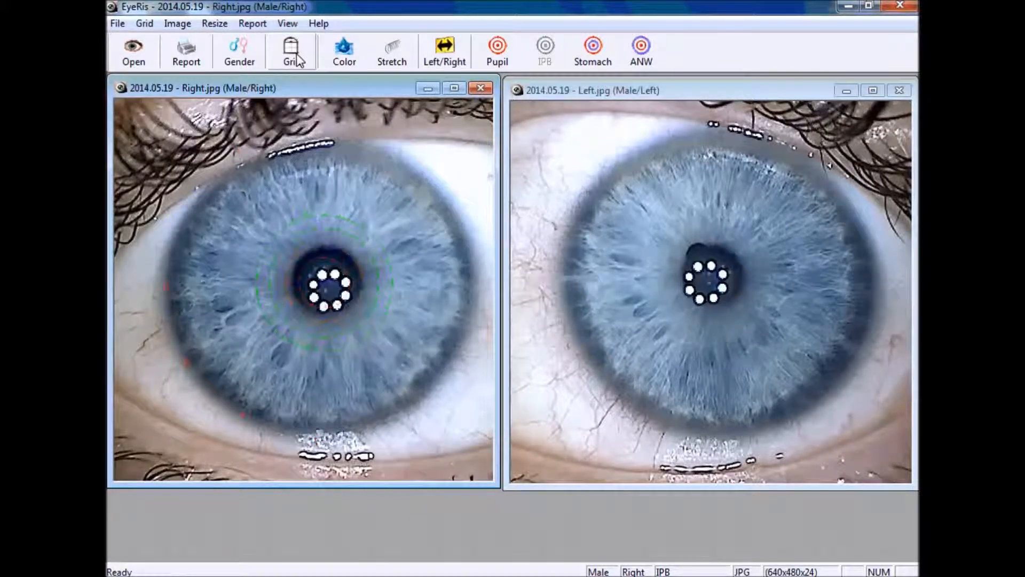
left_click(614, 95)
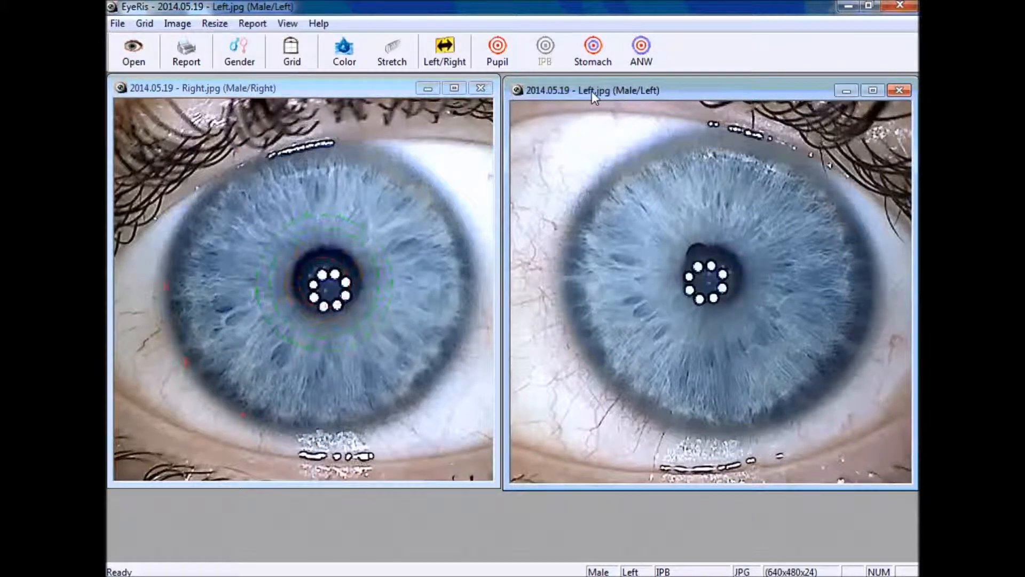
left_click(292, 51)
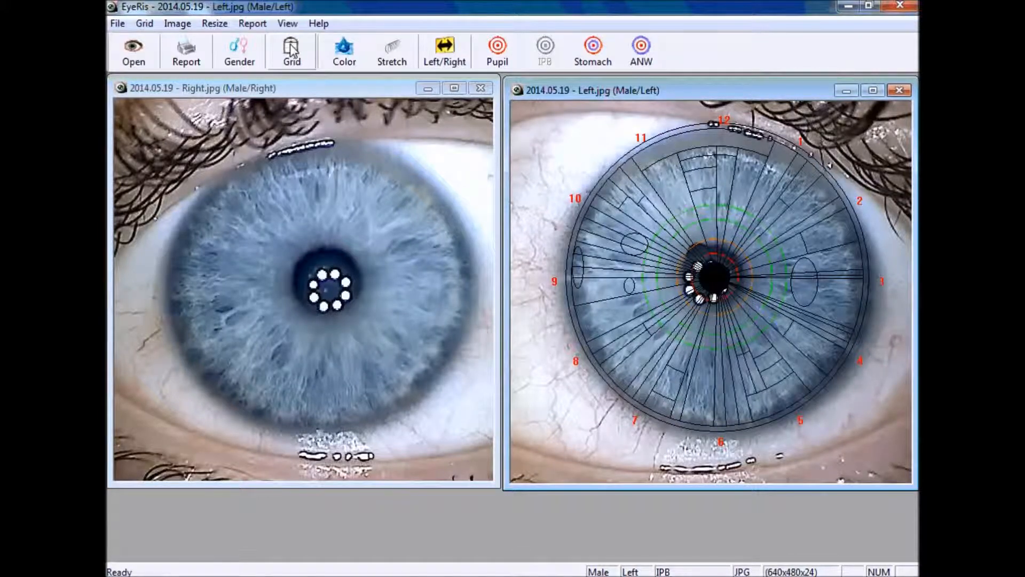
left_click(292, 51)
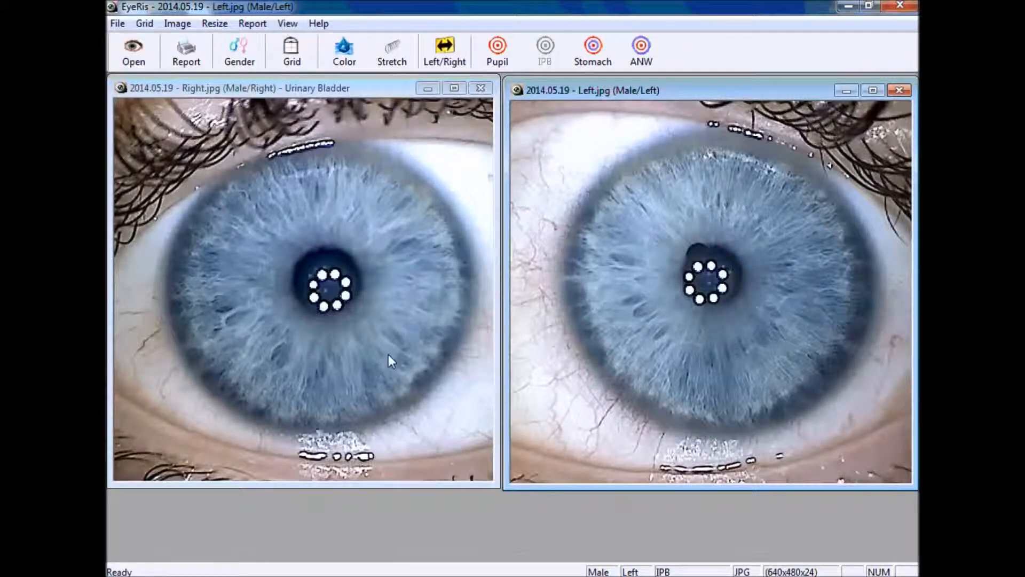
Activate the right-eye image and place a marker on the right iris
left_click(225, 311)
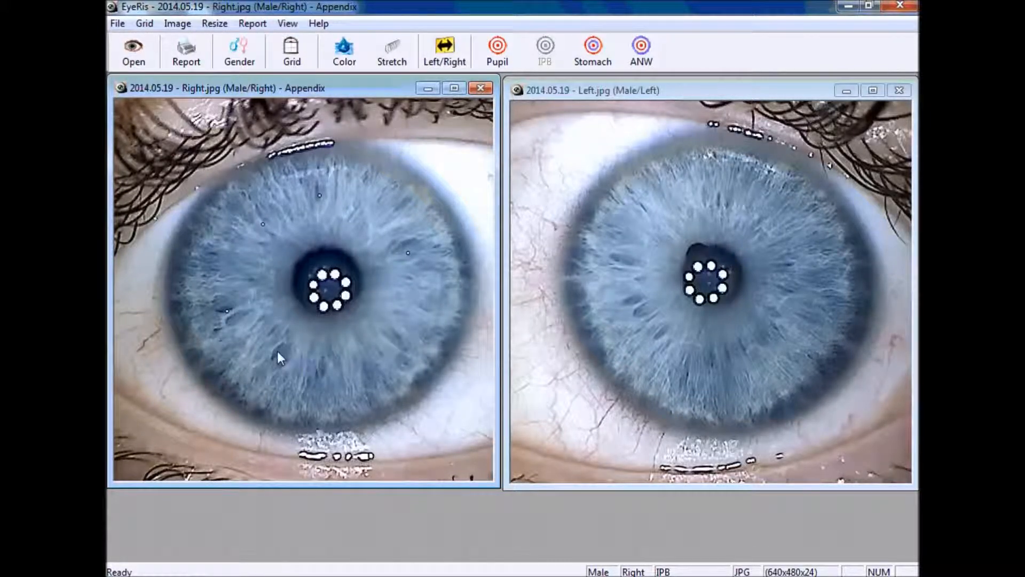
left_click(381, 330)
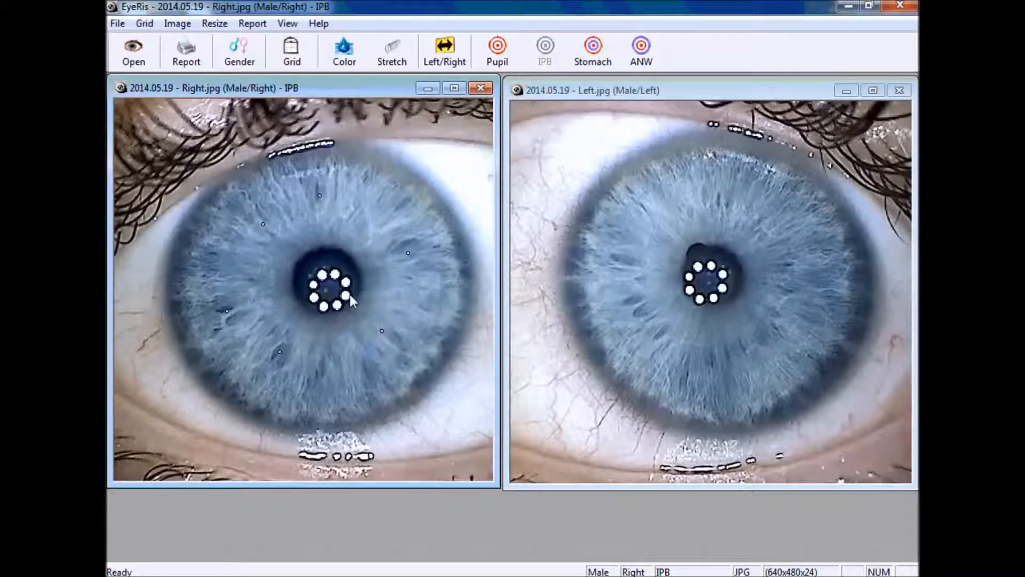
Remove all existing markers from the right iris with Clear All
right_click(352, 216)
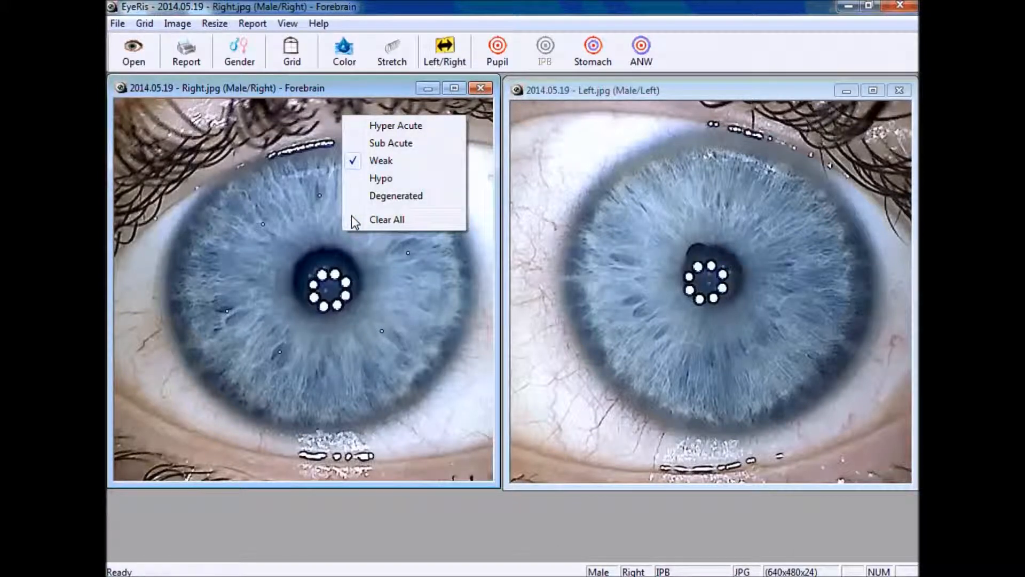
left_click(390, 221)
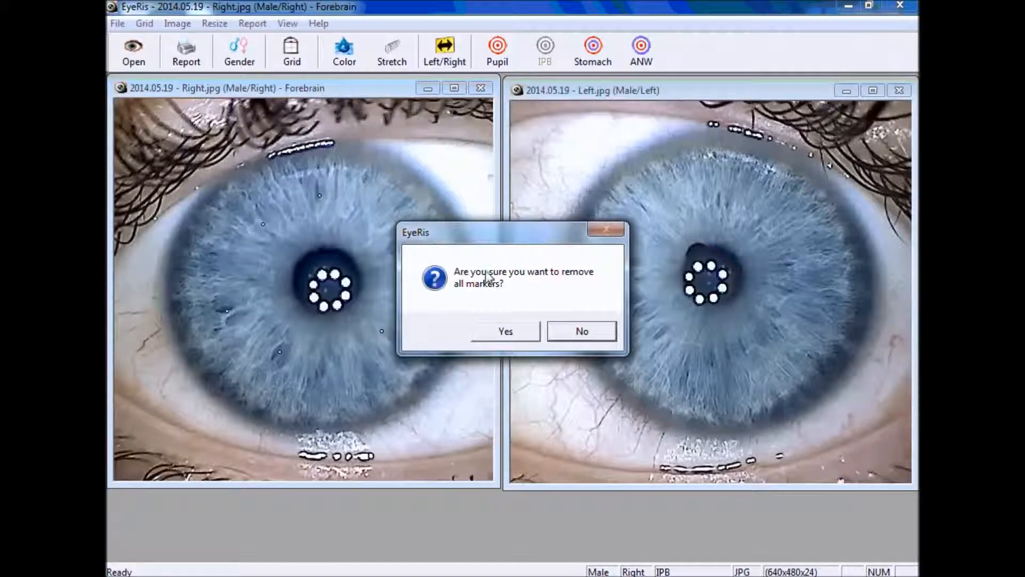
left_click(515, 332)
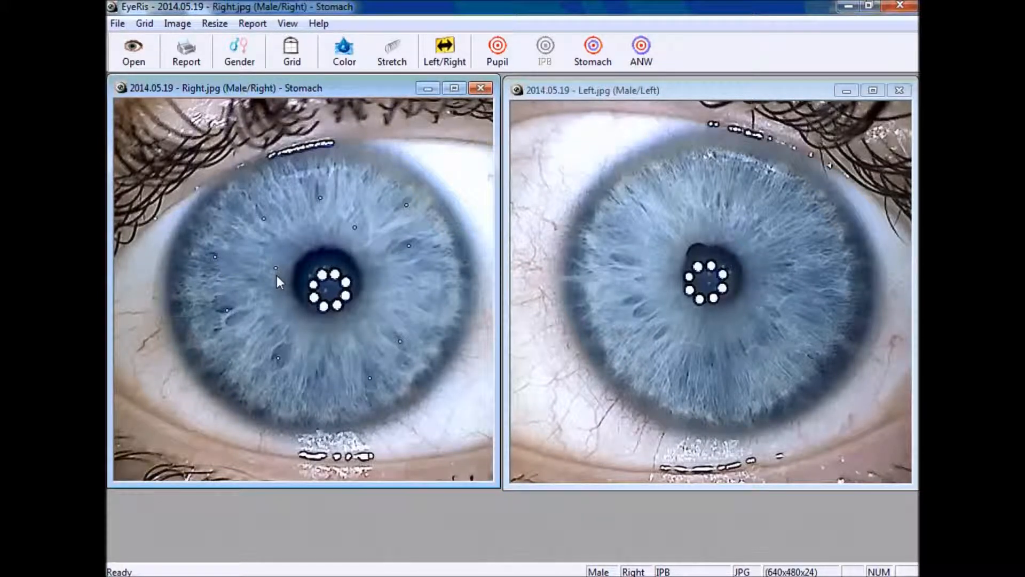
Place three trial markers on the left iris, then clear all of them
left_click(616, 92)
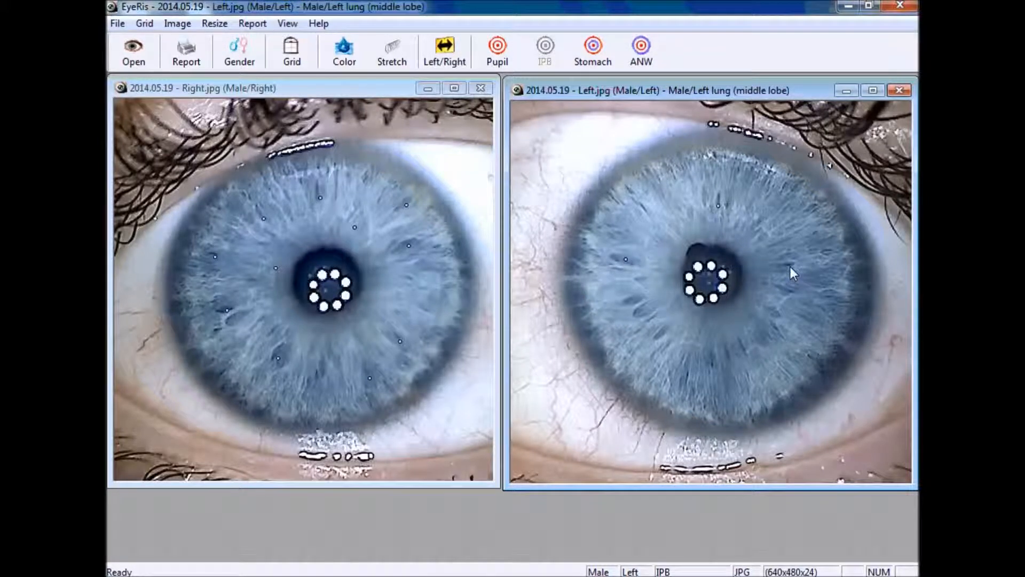
left_click(714, 364)
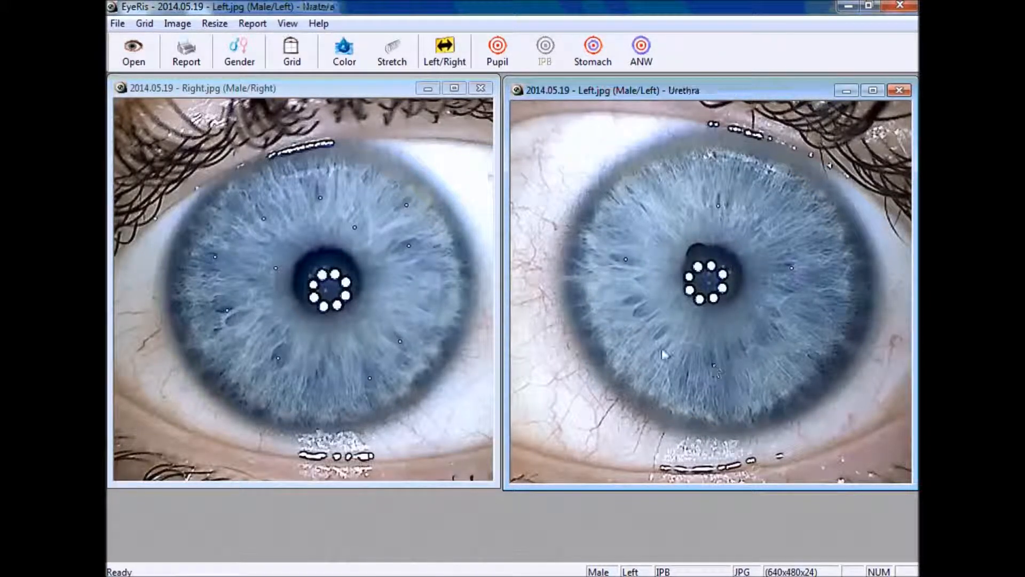
left_click(637, 315)
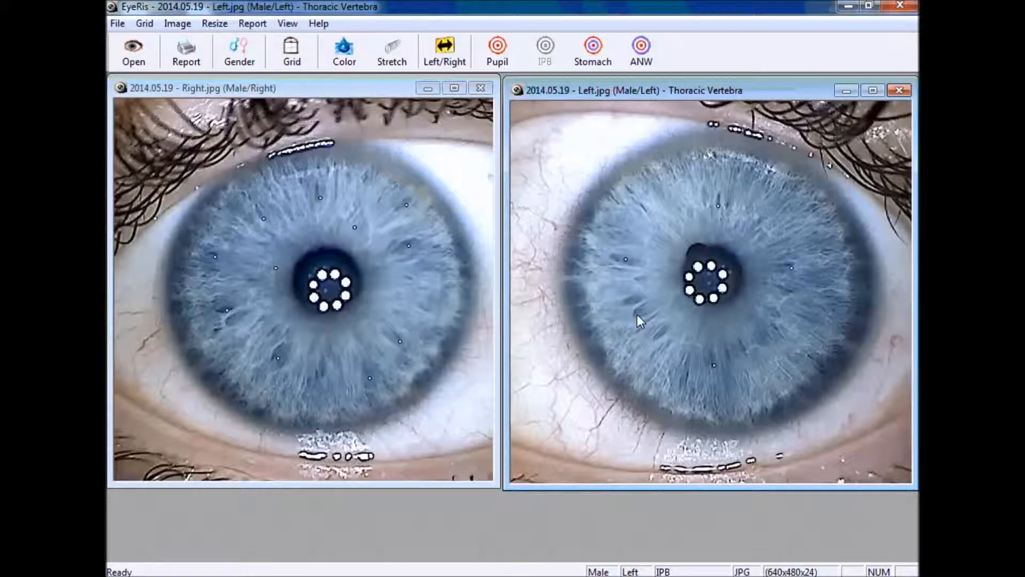
left_click(669, 217)
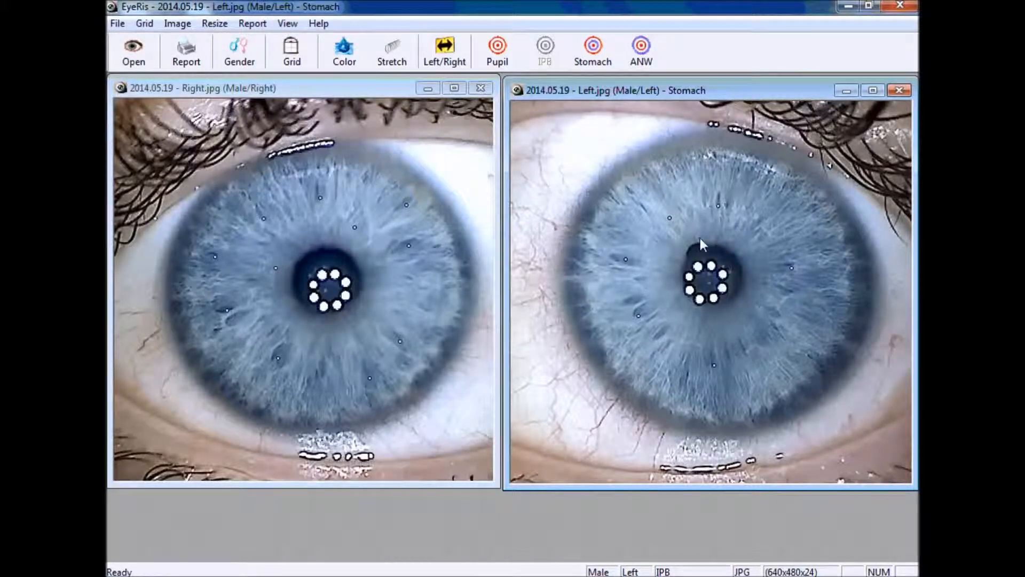
right_click(692, 211)
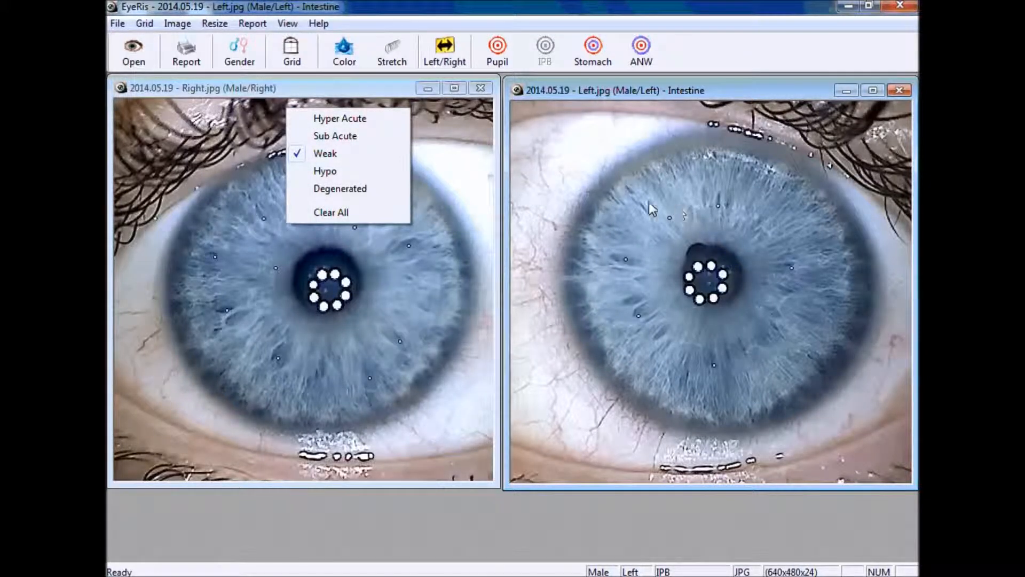
left_click(349, 211)
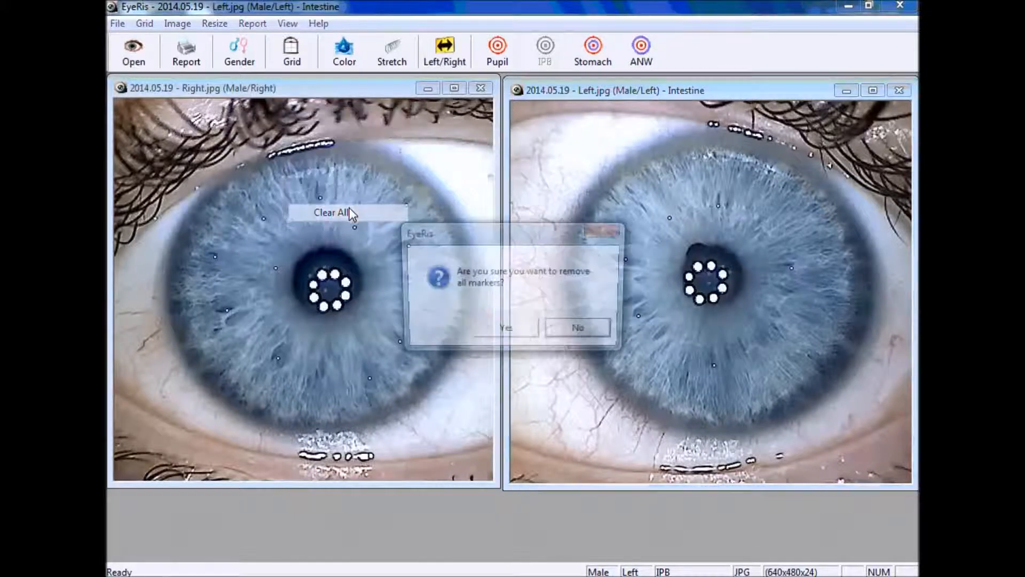
left_click(515, 330)
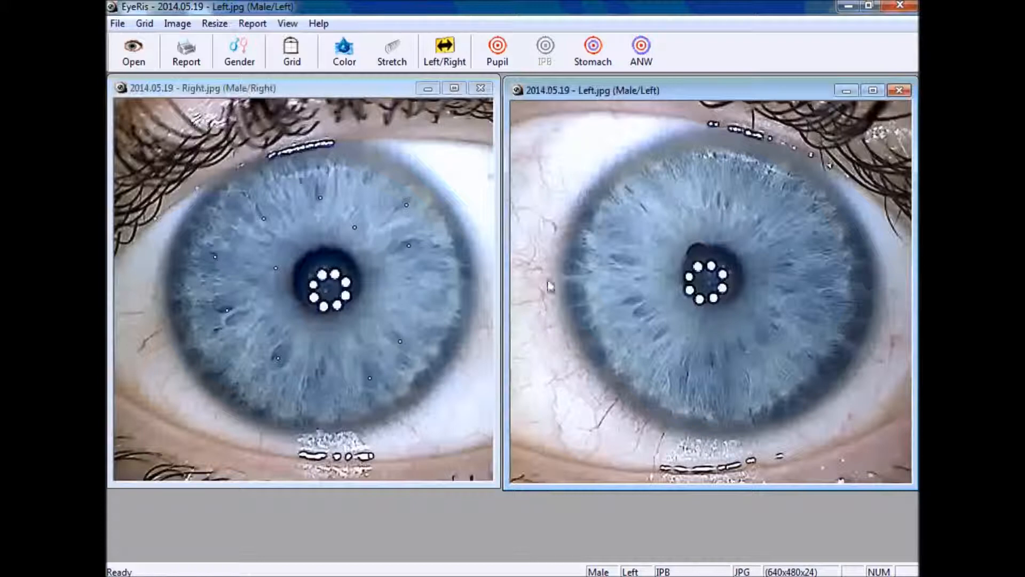
Place six new markers around the left iris at the zones of interest
left_click(719, 204)
left_click(647, 209)
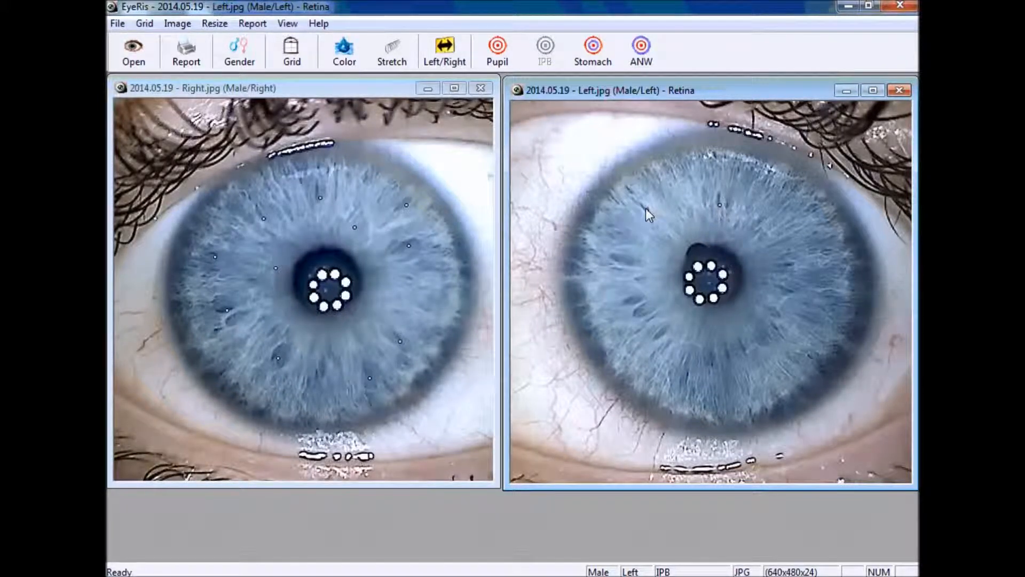
left_click(621, 260)
left_click(645, 314)
left_click(715, 363)
left_click(778, 330)
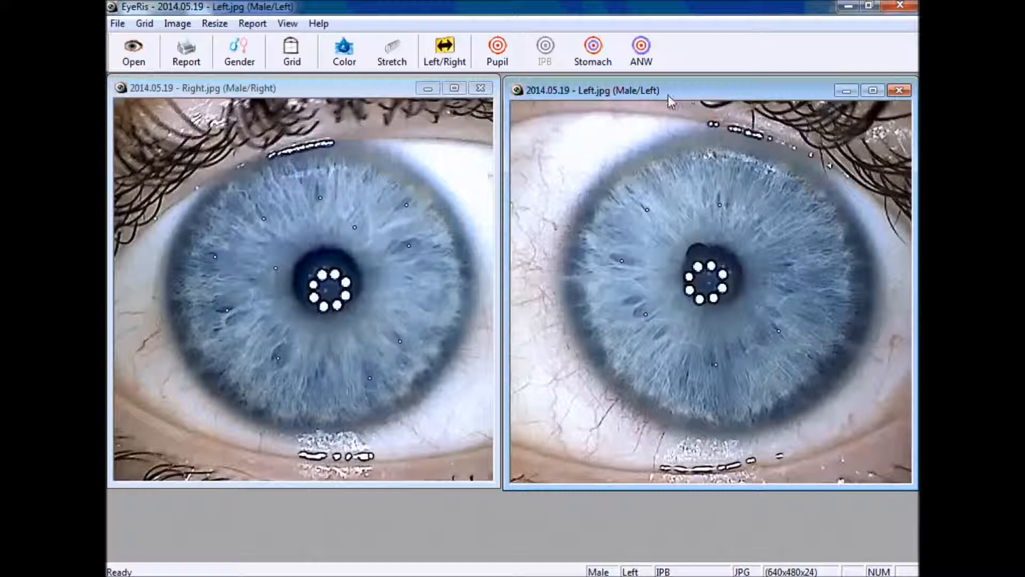
Add one more marker on the left iris, leaving the marker options menu unchanged
left_click(788, 267)
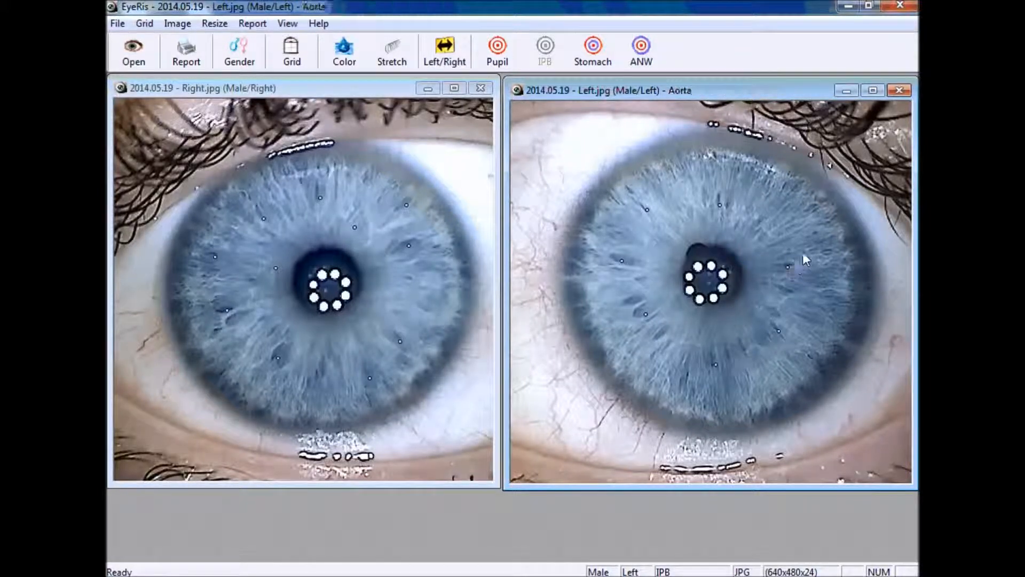
right_click(799, 216)
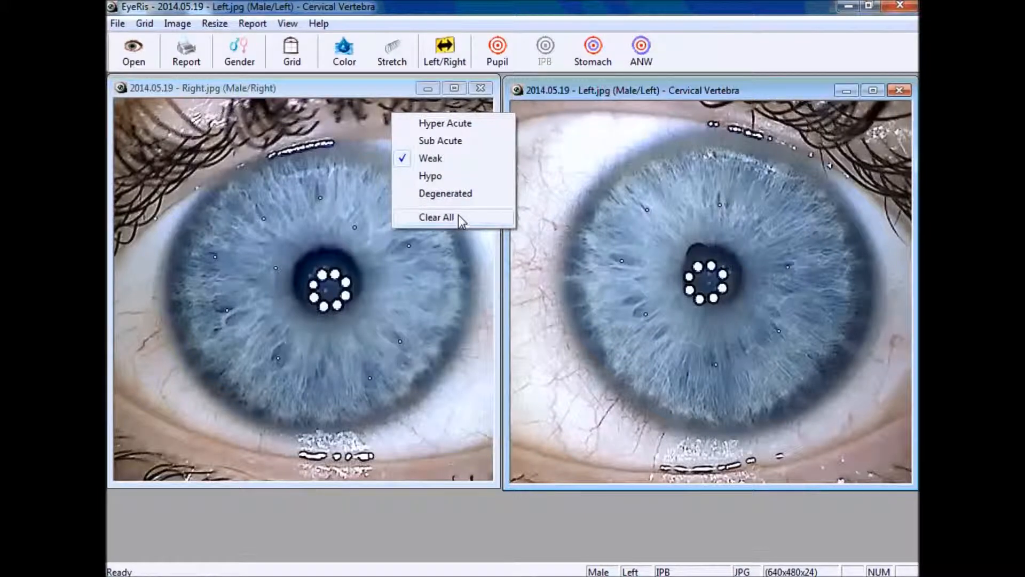
left_click(706, 216)
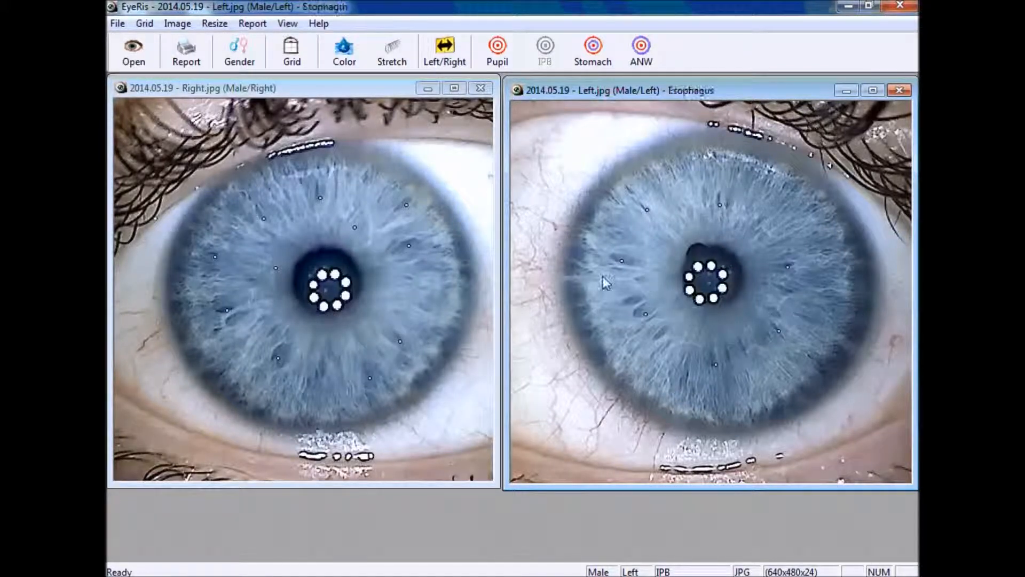
Start a new diagnosis report and enter the patient's full name in the Name field
left_click(259, 29)
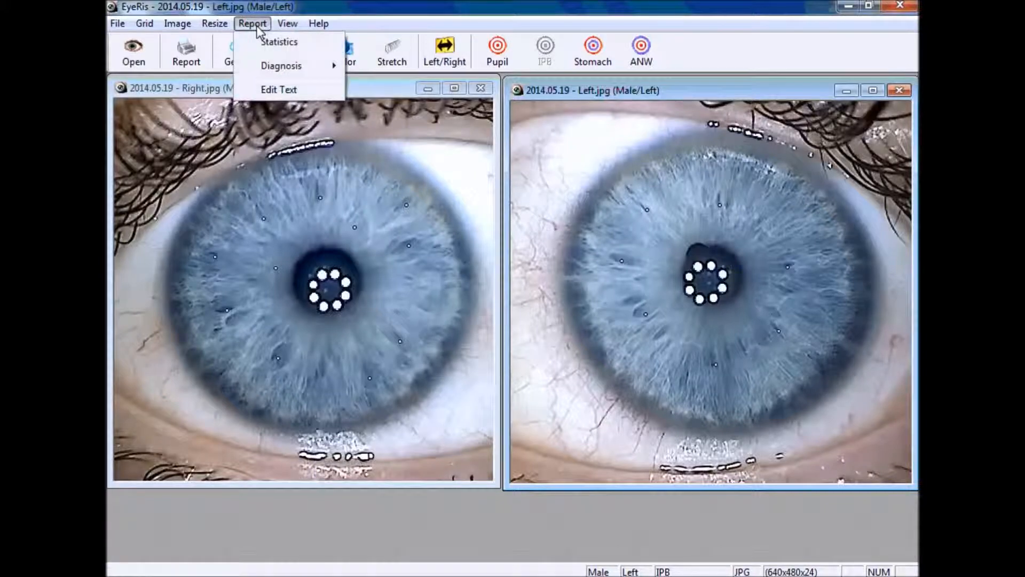
mouse_move(291, 67)
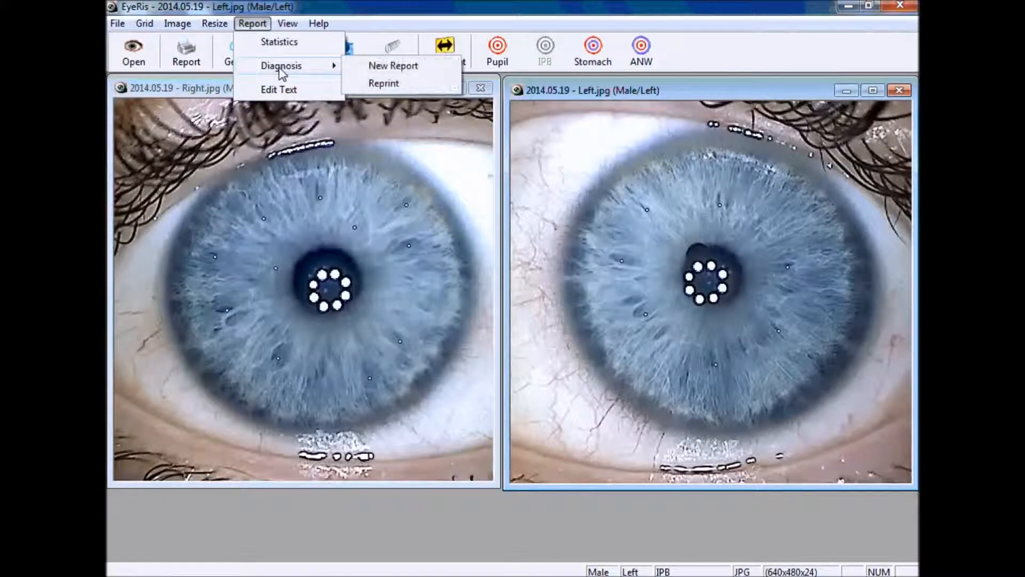
left_click(396, 68)
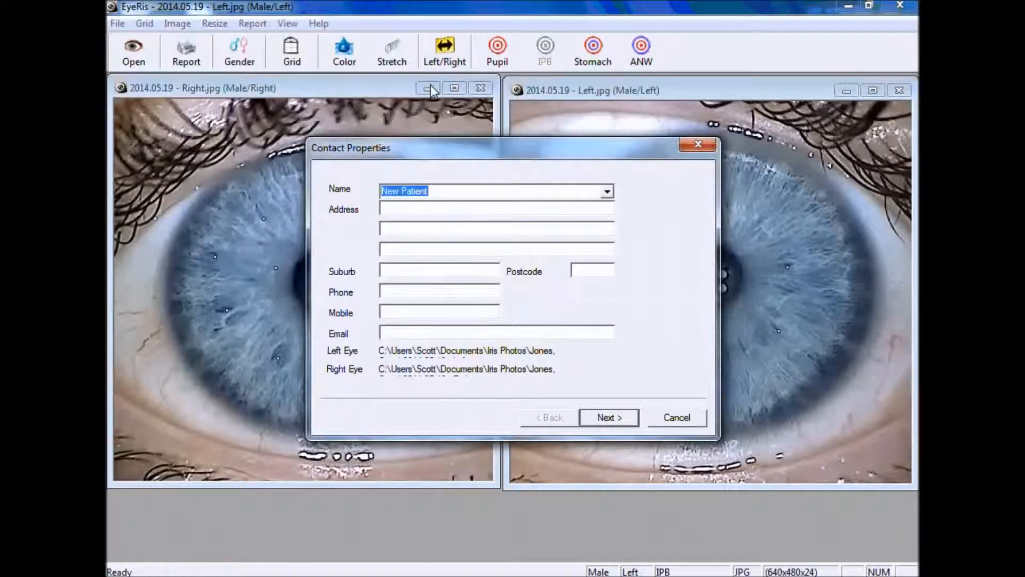
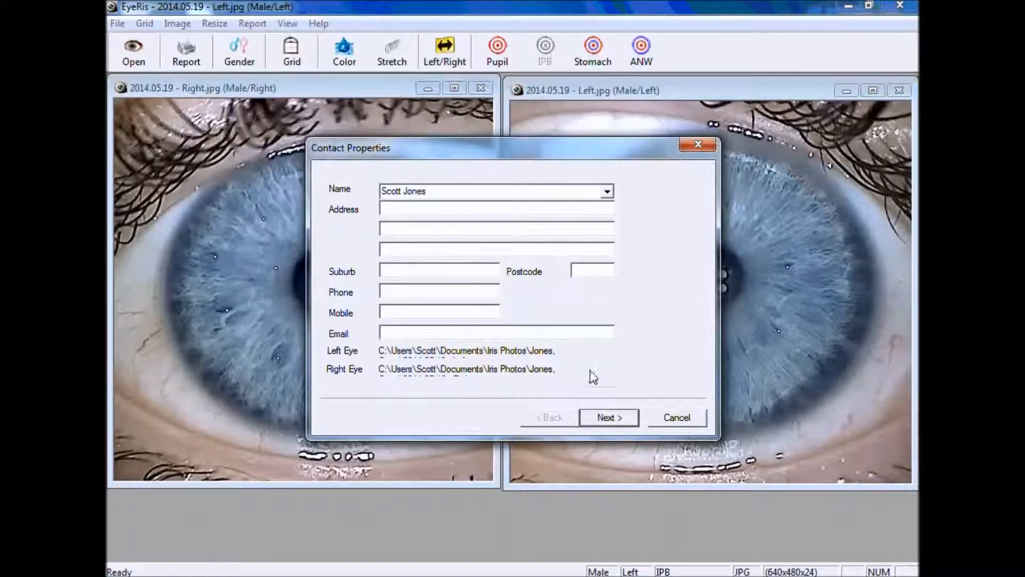
left_click(601, 422)
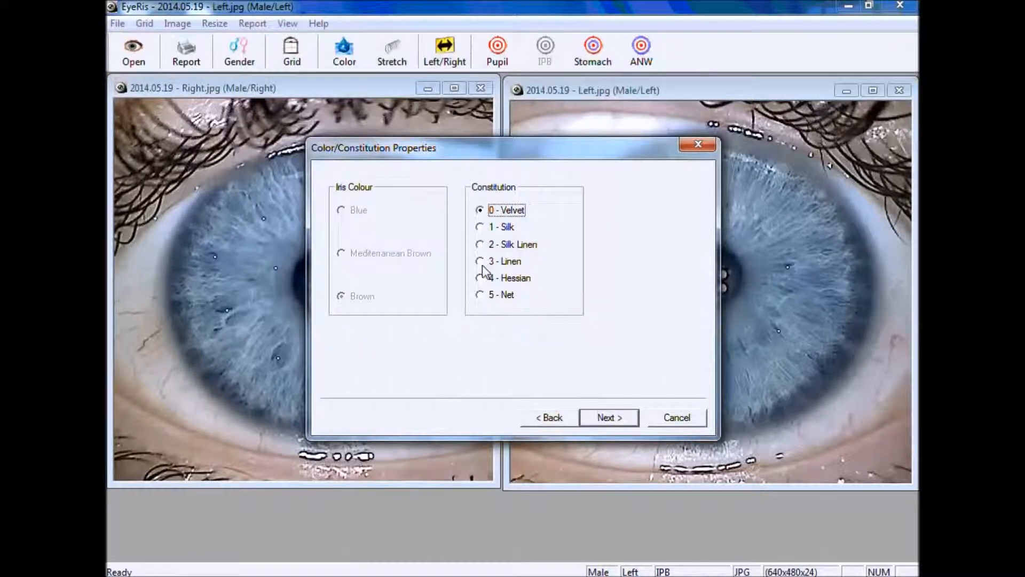
Set the constitution to 1 - Silk and the iris colour to Blue
left_click(480, 227)
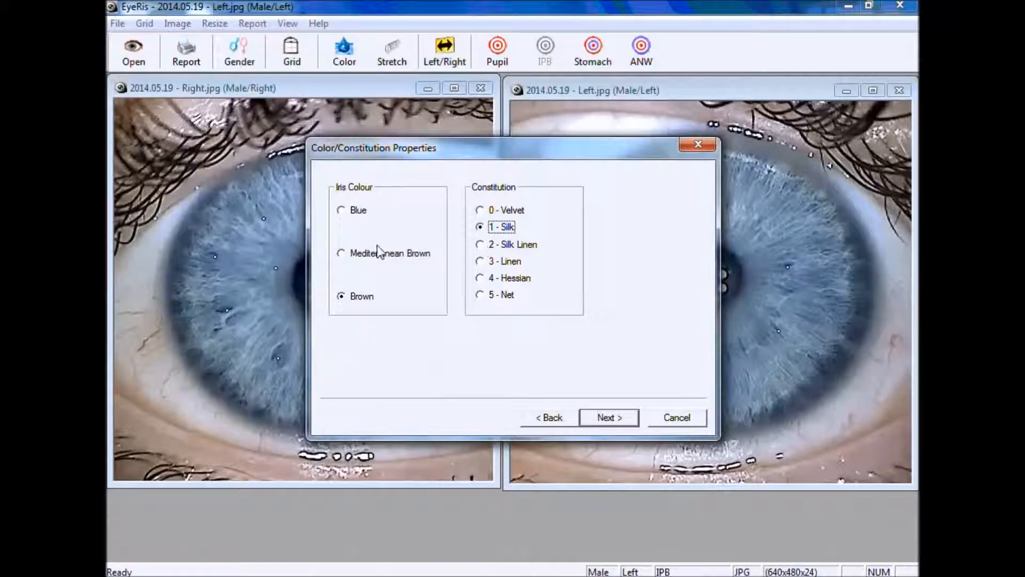
left_click(480, 245)
left_click(480, 262)
left_click(481, 279)
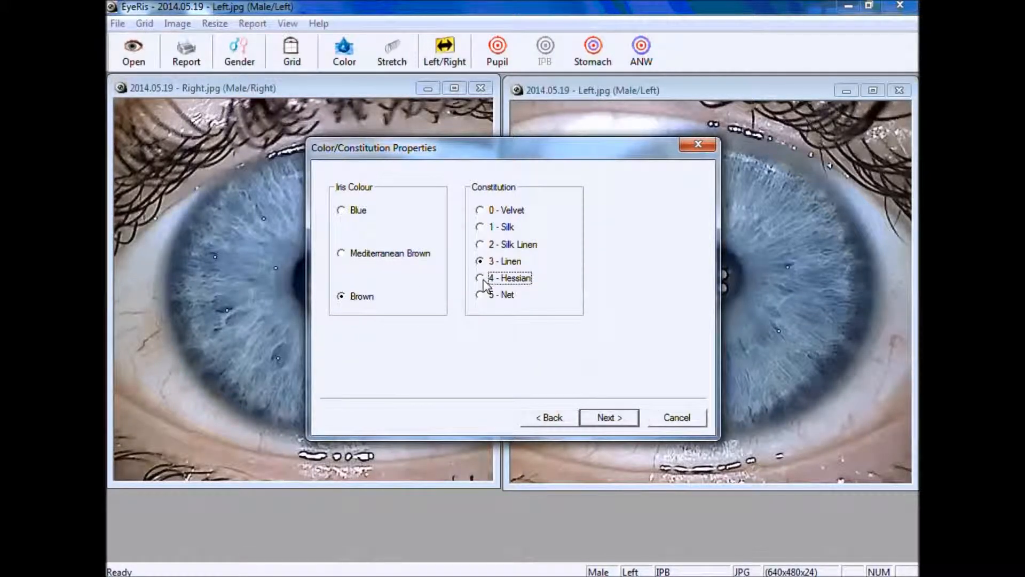
left_click(481, 295)
left_click(480, 229)
left_click(343, 213)
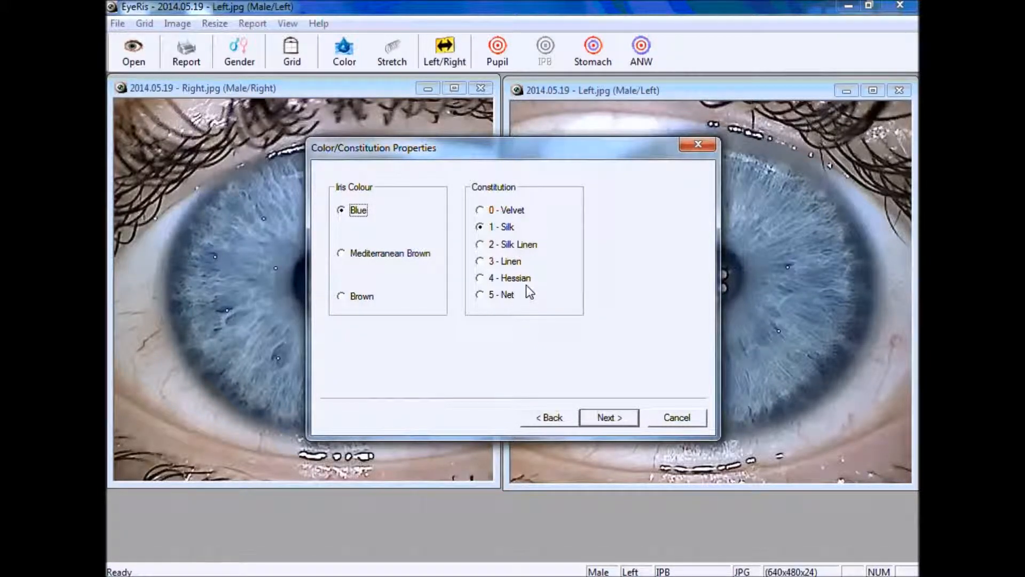
left_click(616, 419)
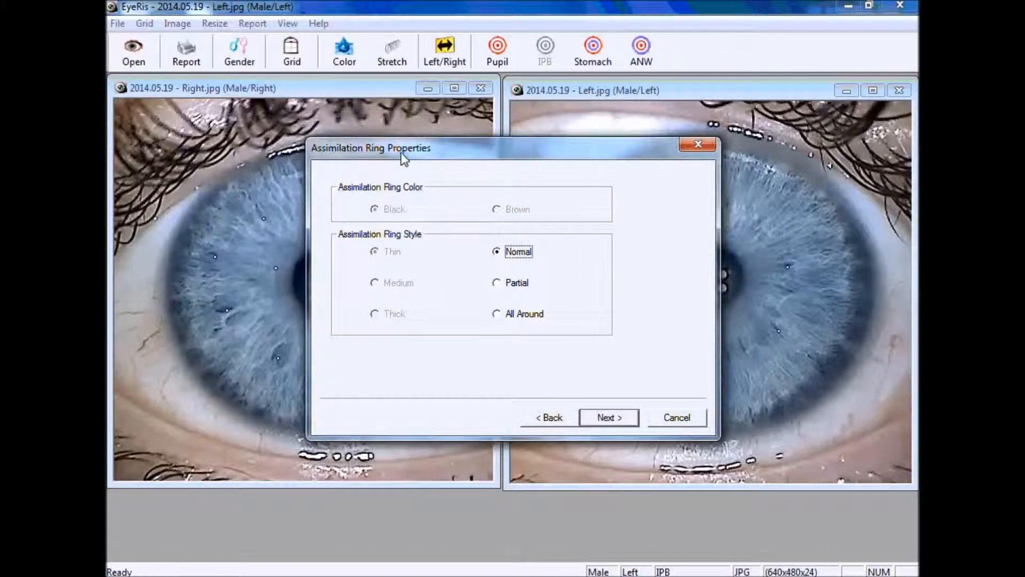
Record the assimilation ring as Partial with Medium thickness
left_click(496, 284)
left_click(375, 285)
left_click(375, 315)
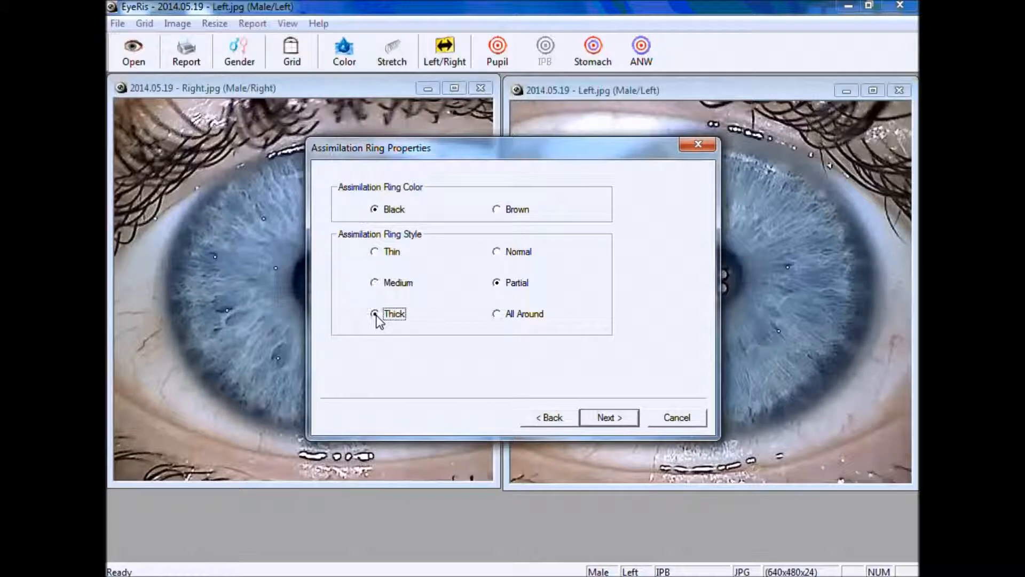
left_click(374, 285)
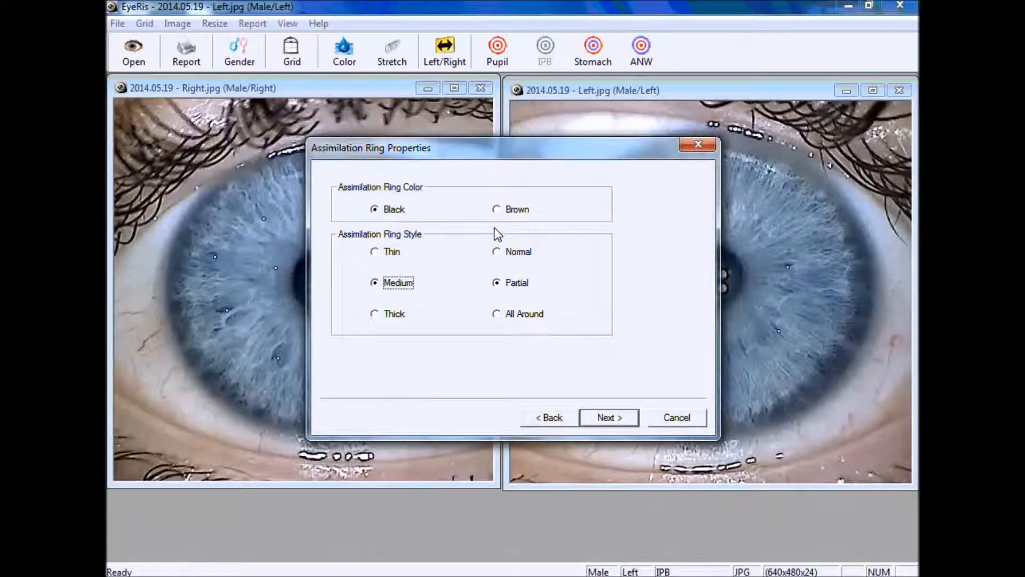
left_click(630, 422)
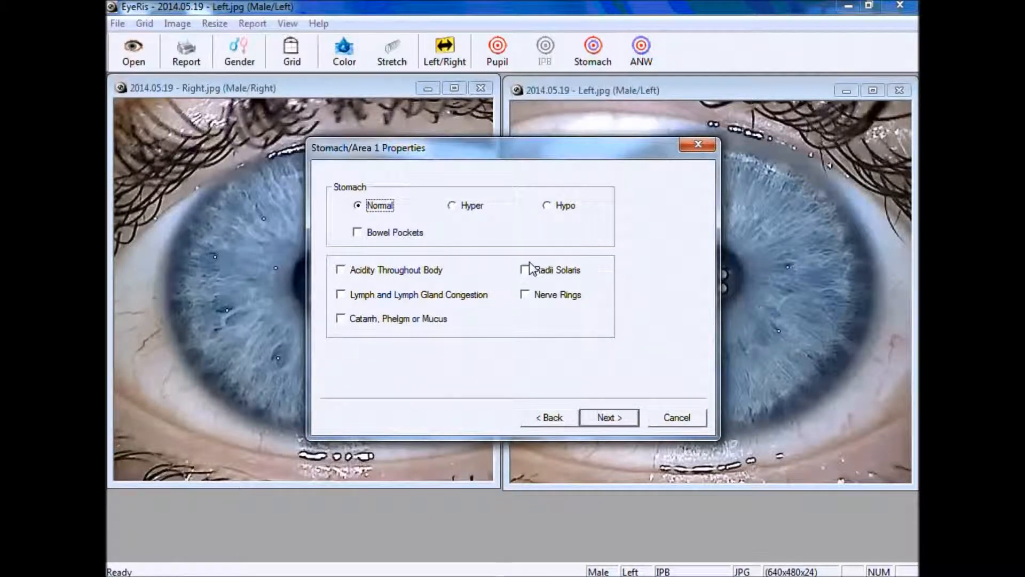
Tick Nerve Rings for the stomach area and Poor Circulation for Area 2
left_click(532, 297)
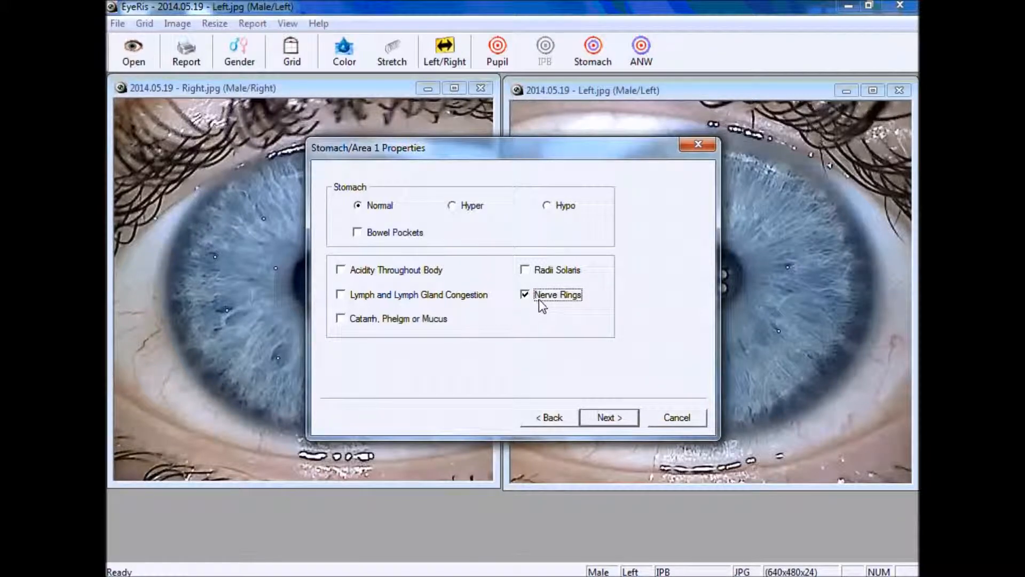
left_click(607, 417)
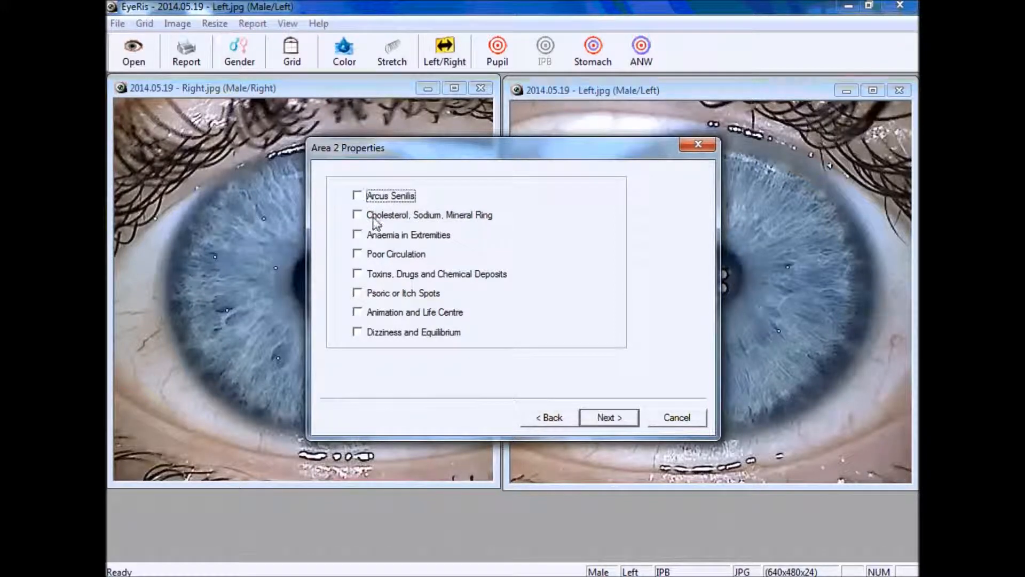
left_click(358, 254)
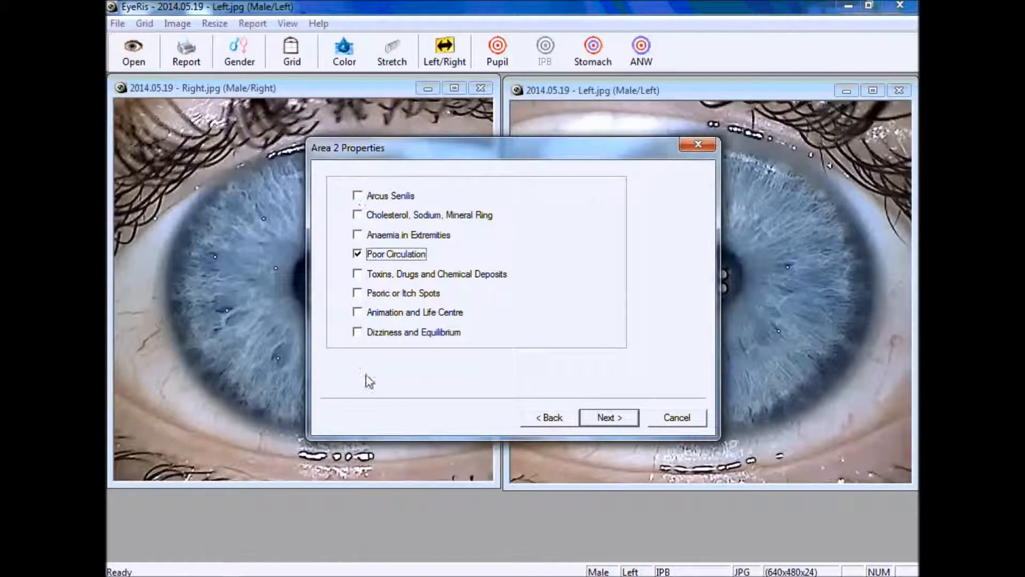
left_click_drag(432, 157, 534, 248)
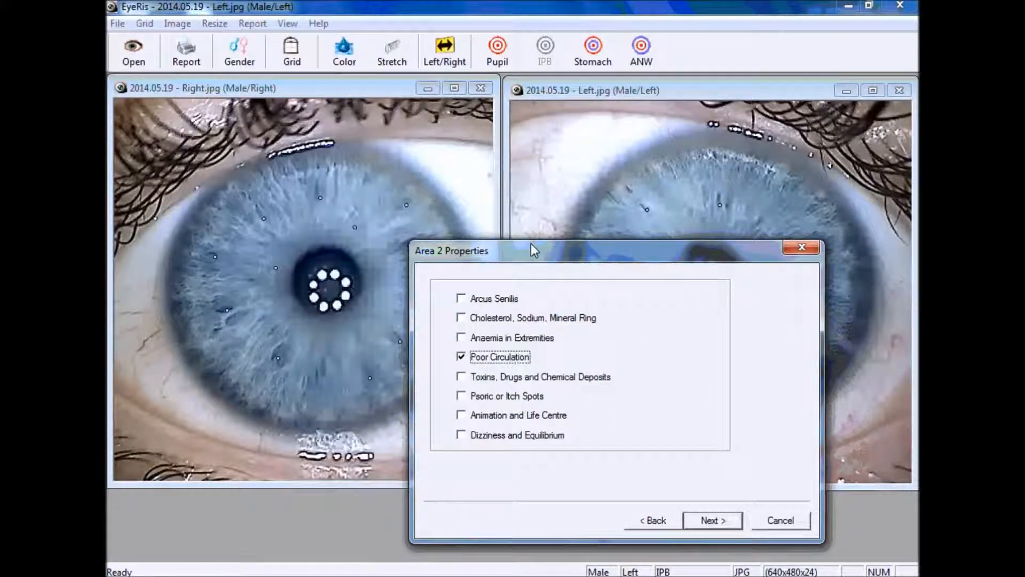
left_click_drag(531, 243, 492, 121)
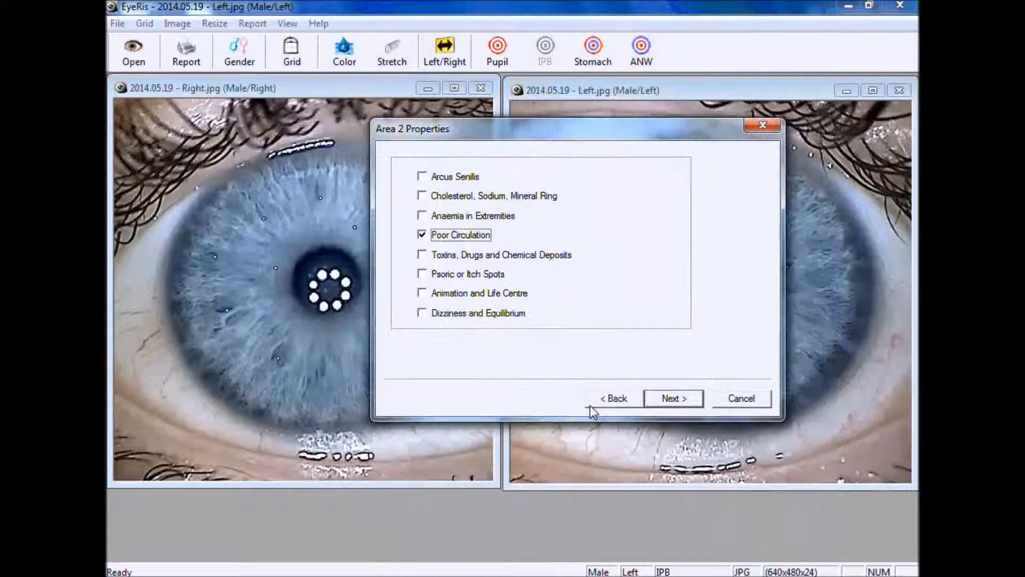
Skip the Toxicity/Liver and Thyroid/Breasts findings, keeping Gall Bladder recorded as Acute, to reach Notes
left_click(674, 401)
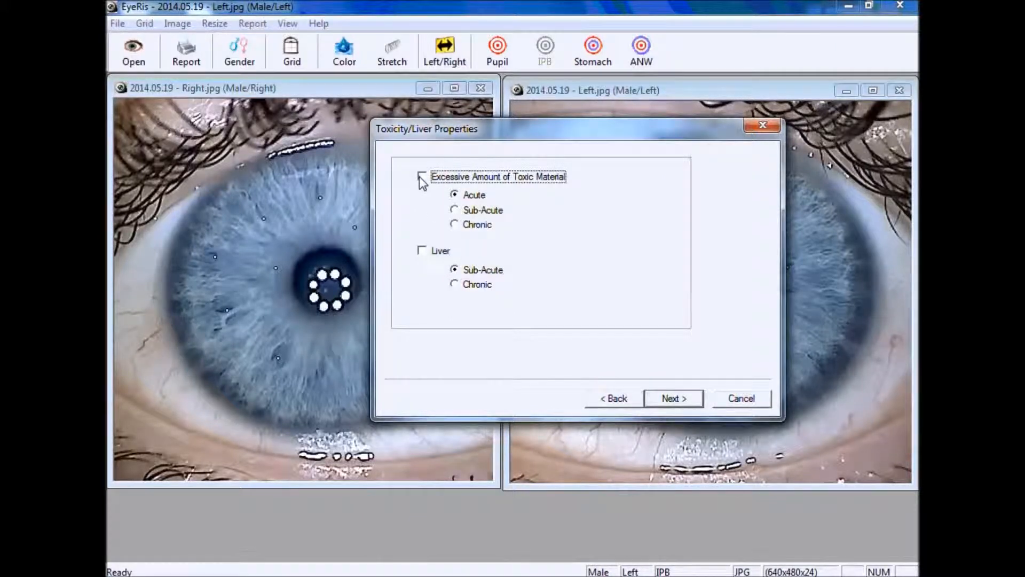
left_click(670, 399)
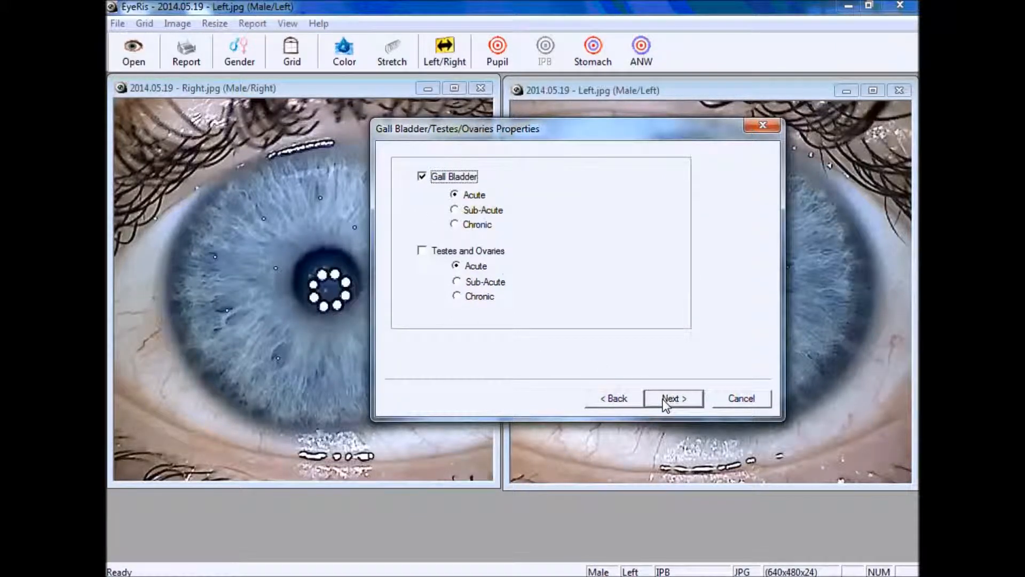
left_click(425, 179)
left_click(425, 178)
left_click(678, 402)
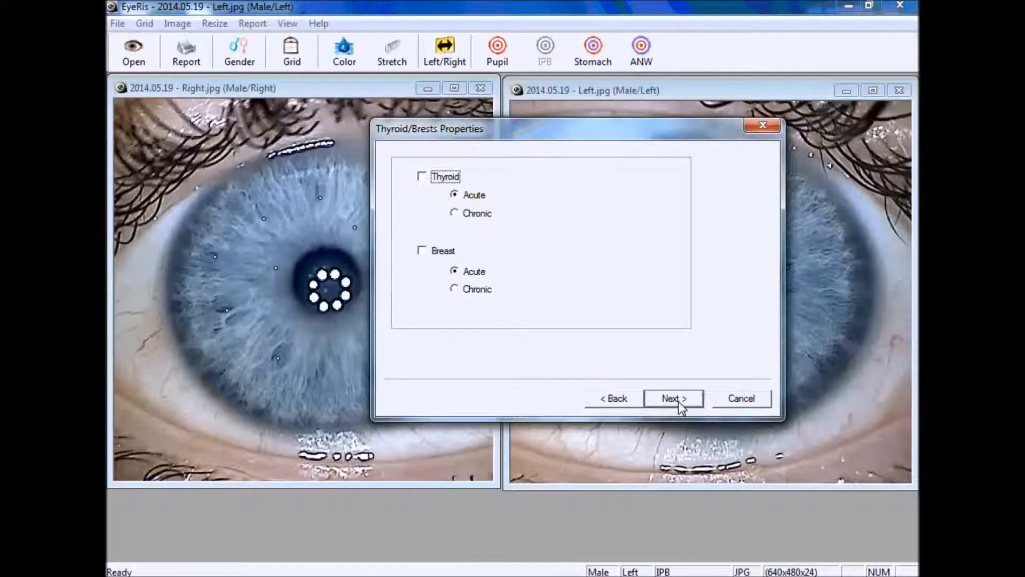
left_click(674, 399)
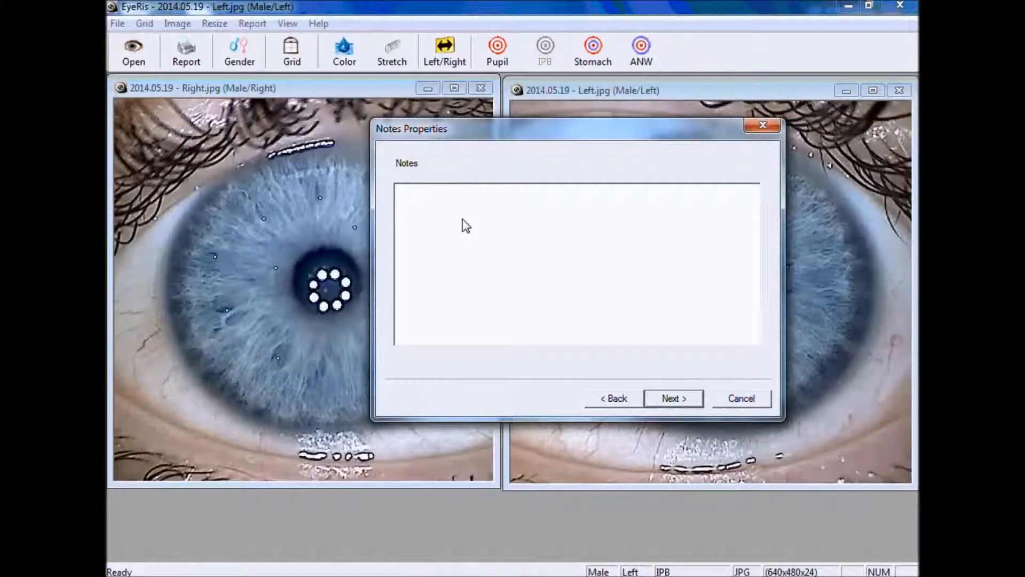
Enter the note 'Go for a walk at least 30 minutes every day' and continue to Supplements
type("Go for a walk at least 30 minutes every day")
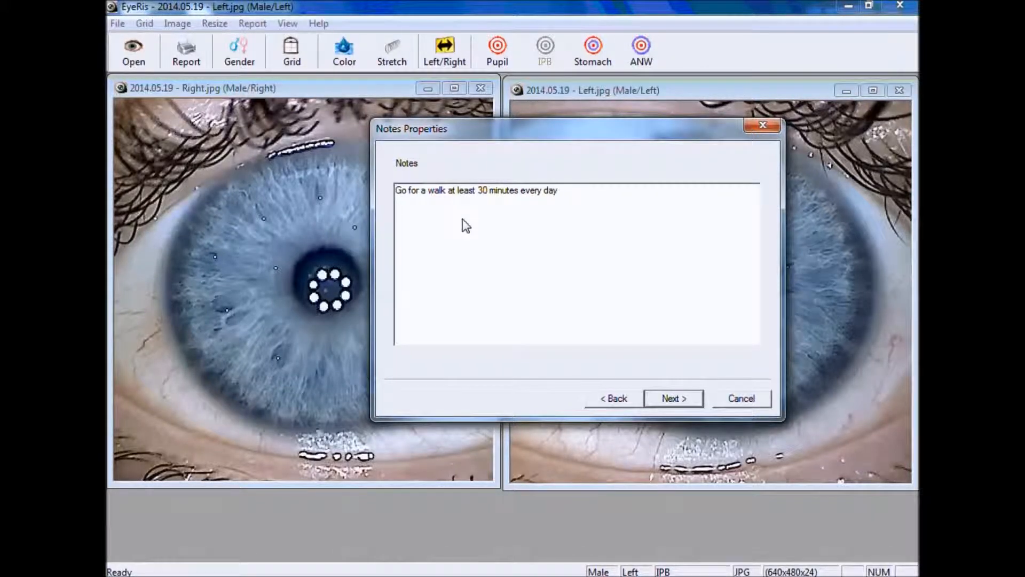
left_click(687, 400)
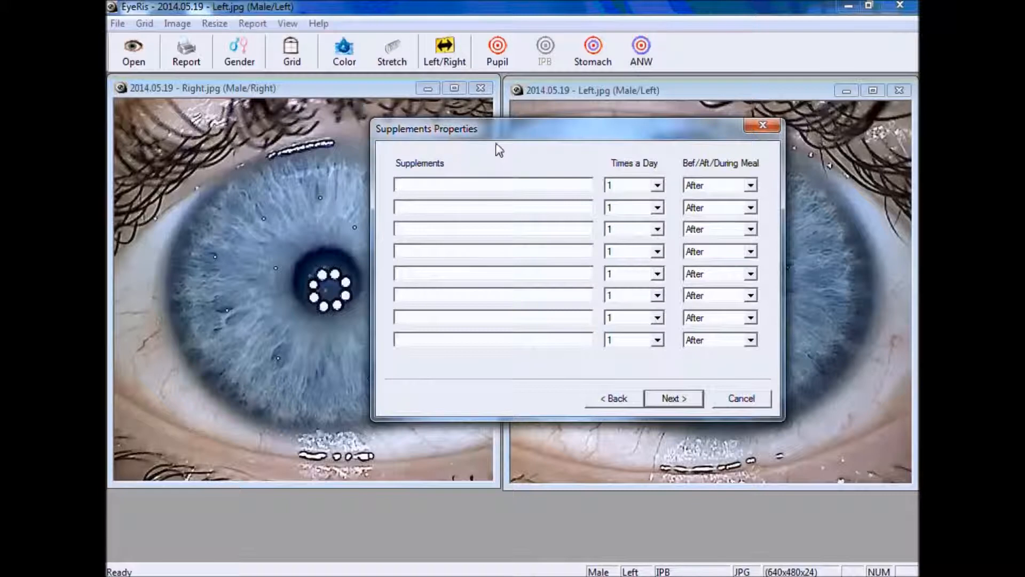
Add Vitamin C Powder as the first supplement, 3 times a day during meals
type("Vitamin C Powder")
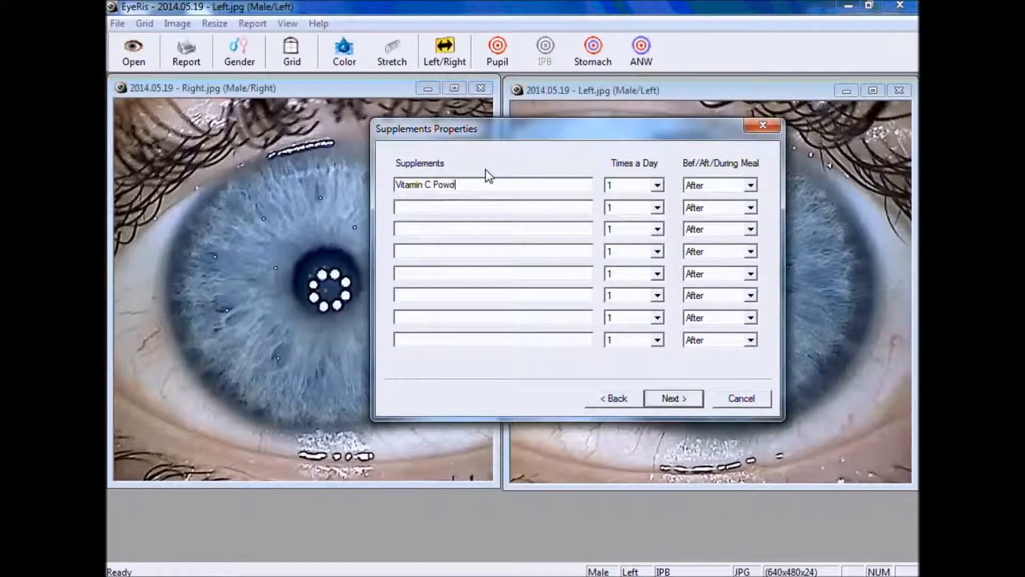
left_click(633, 184)
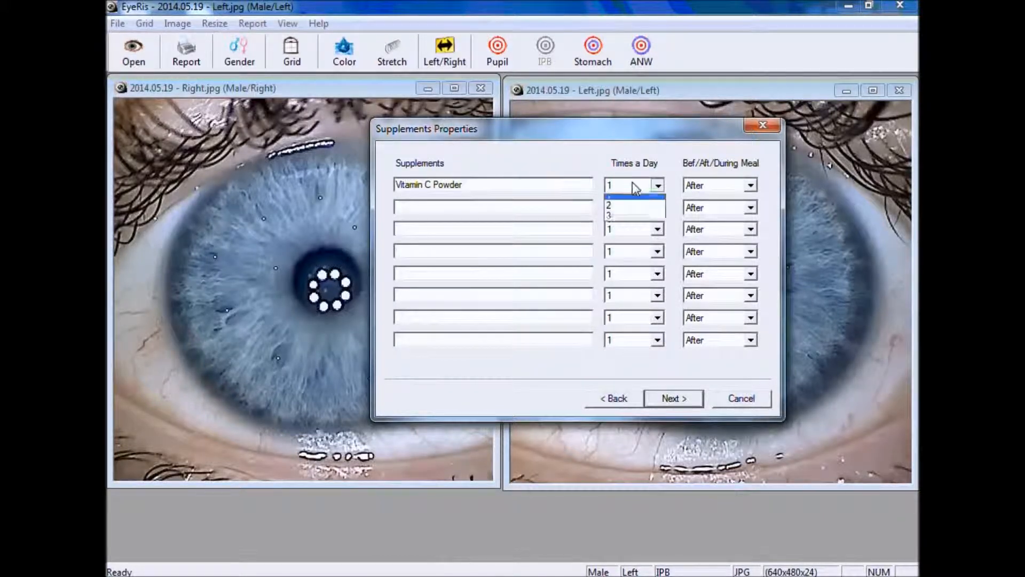
left_click(635, 220)
left_click(742, 187)
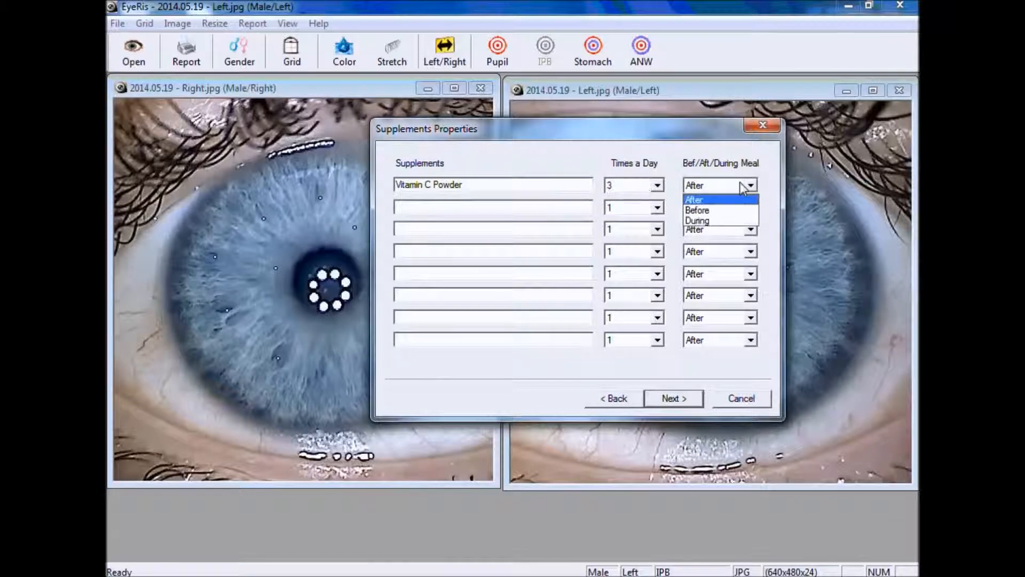
left_click(727, 221)
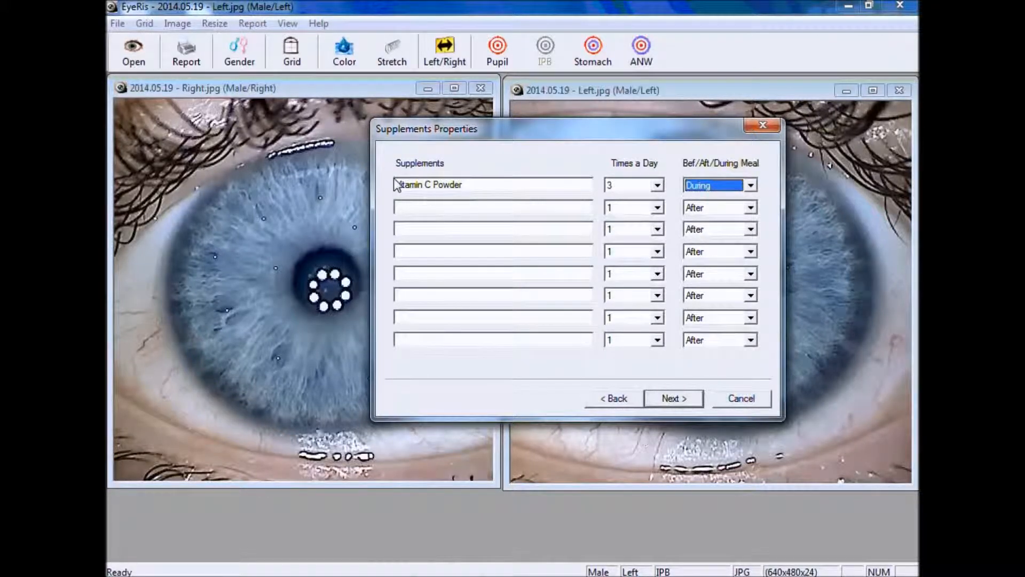
Add 'Supplement 2' taken before meals, 2 times a day, and continue to Next Appointment
left_click(428, 208)
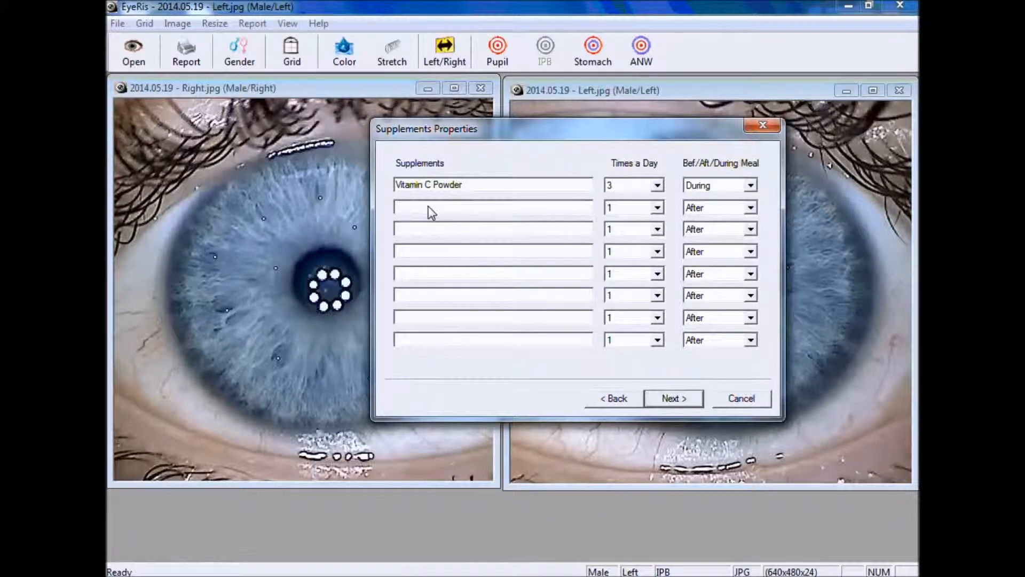
type("Supplement 2")
left_click(745, 209)
left_click(737, 233)
left_click(658, 207)
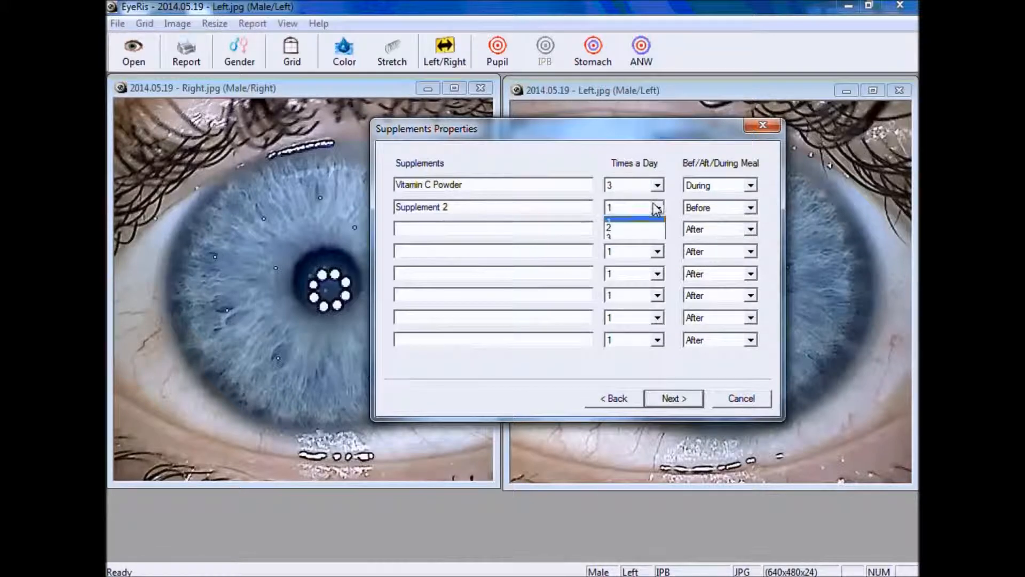
left_click(644, 232)
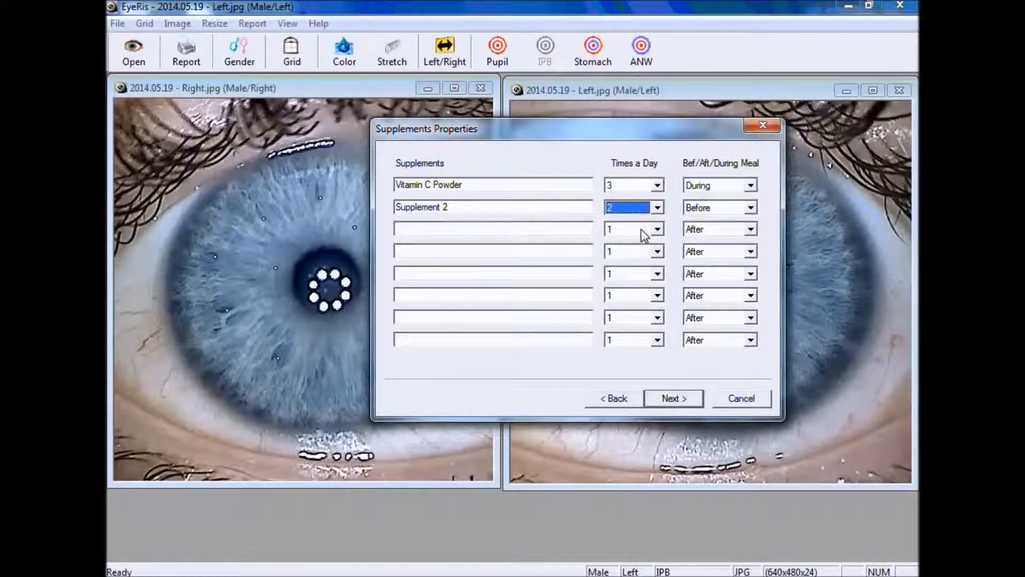
left_click(672, 400)
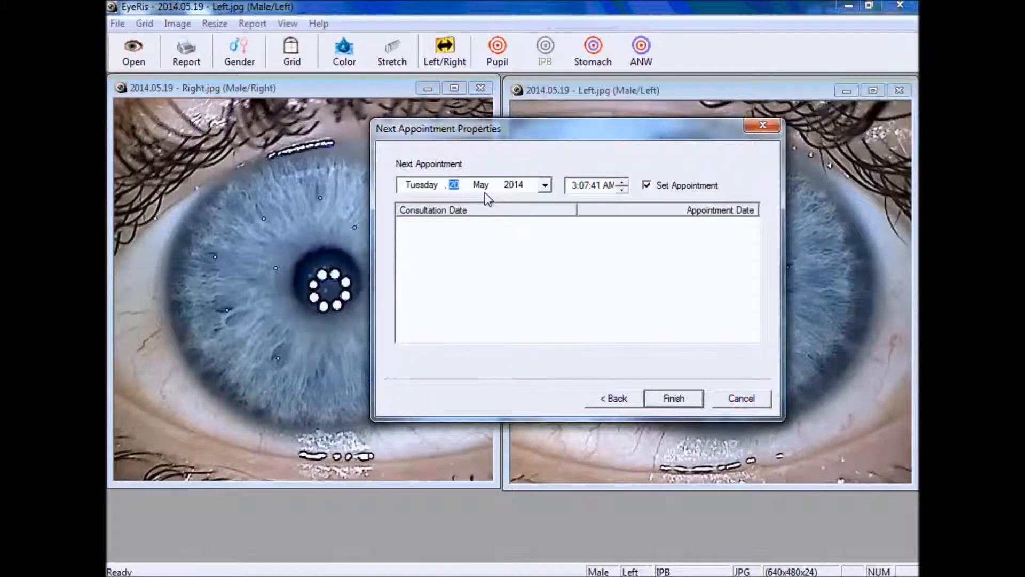
Schedule the next appointment for 9:30 on 24 July 2014 and finish the wizard to generate the report
left_click(577, 187)
type("9")
type("10")
left_click(514, 187)
left_click(473, 187)
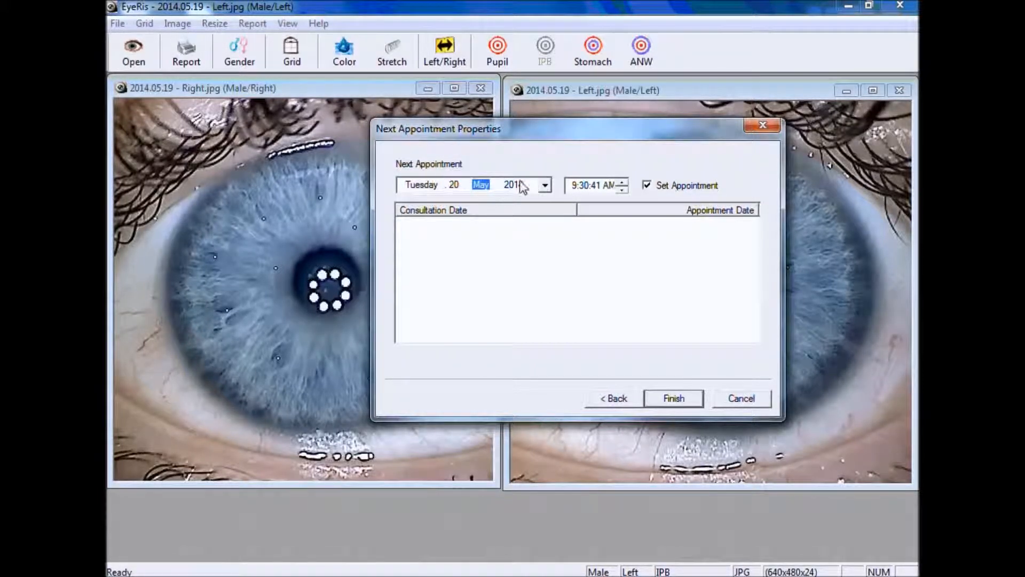
left_click(544, 185)
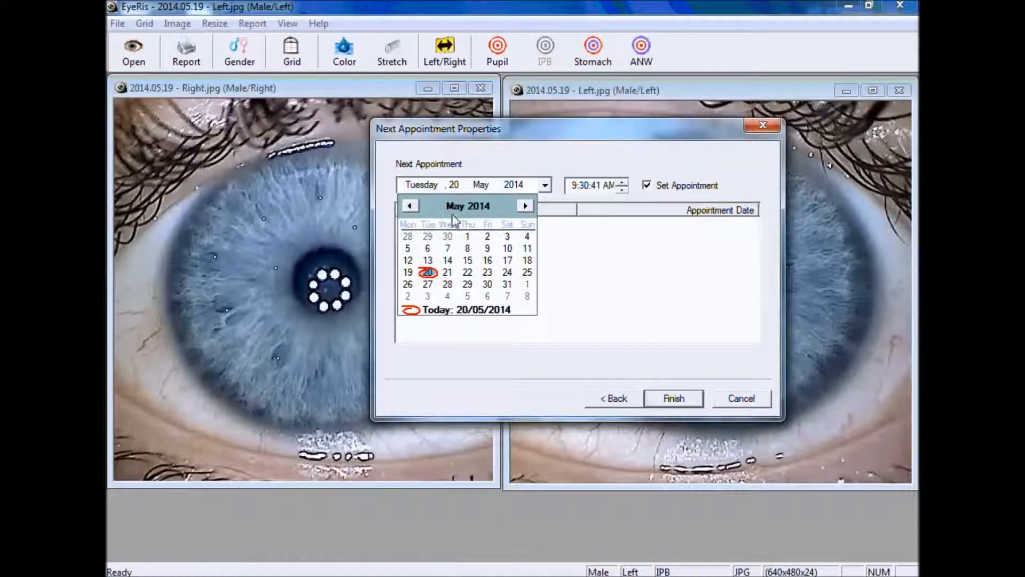
left_click(526, 206)
left_click(526, 206)
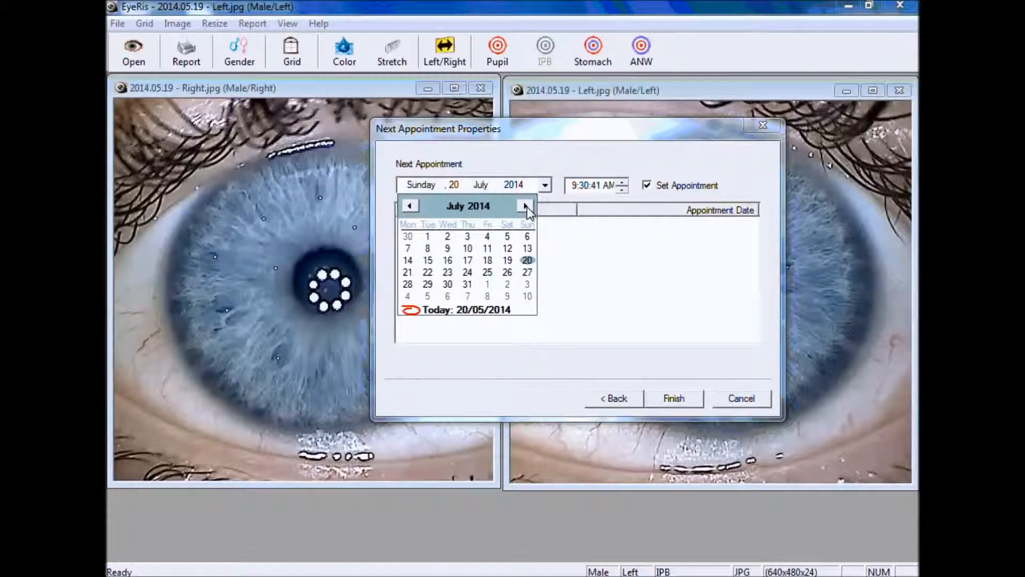
left_click(468, 273)
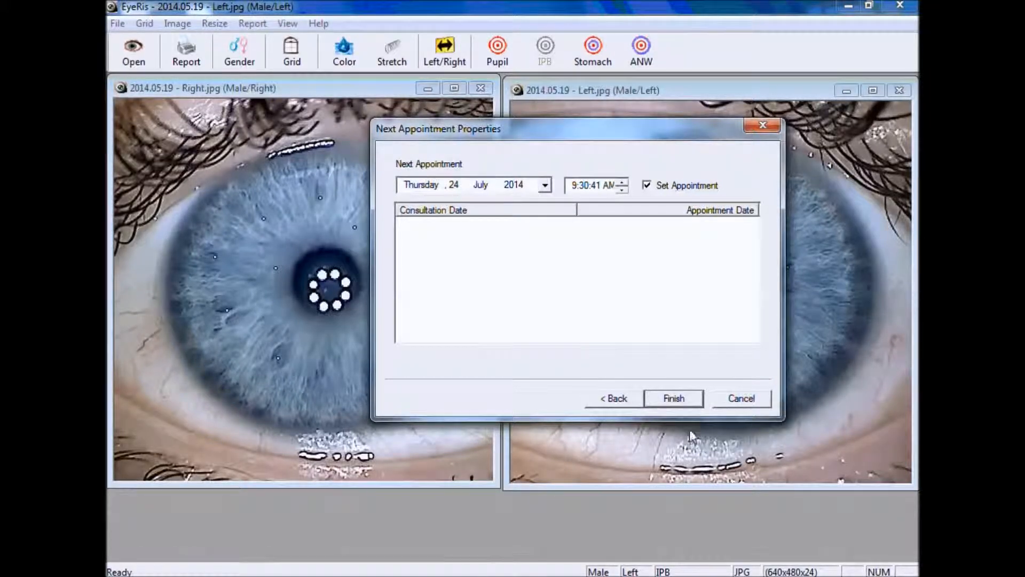
left_click(675, 400)
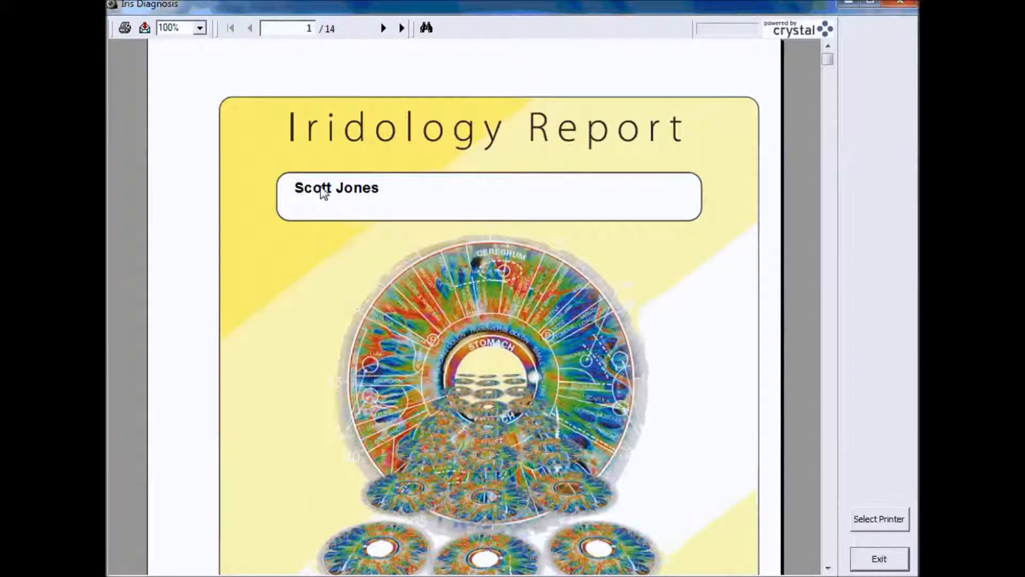
Review the report's cover page and page 2, then advance the preview to page 3
scroll(388, 198, "down", 5)
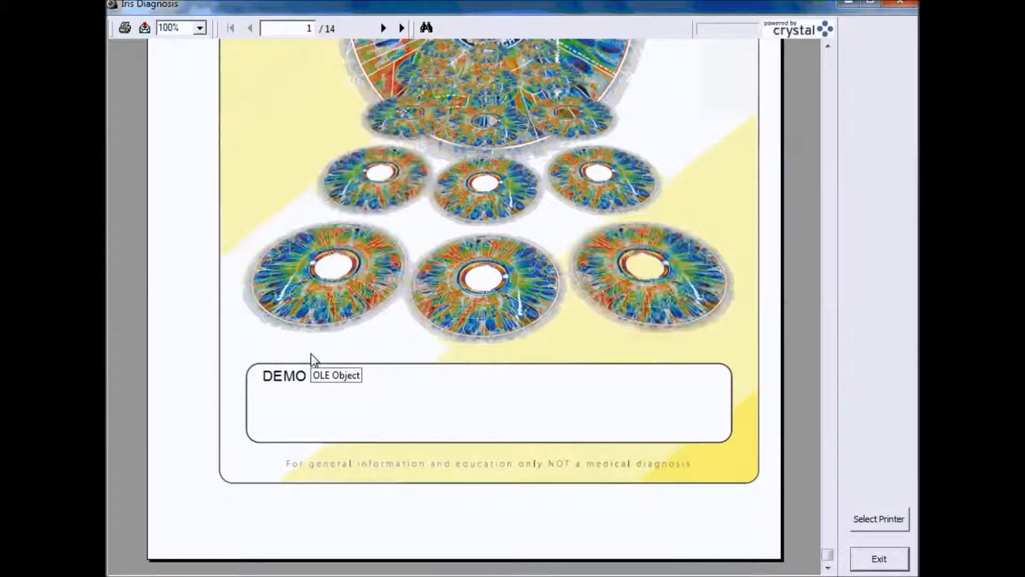
scroll(394, 369, "up", 5)
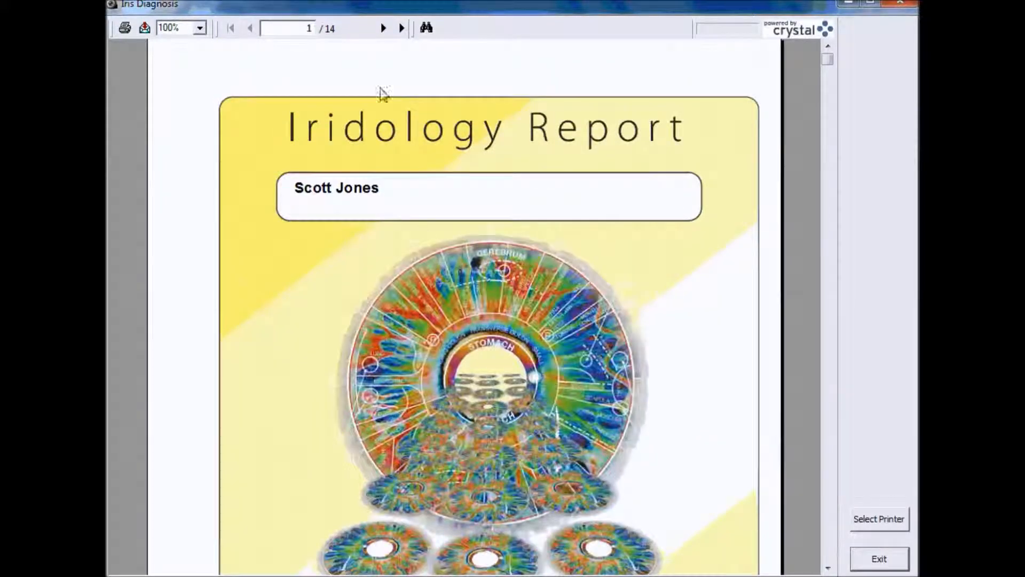
left_click(385, 30)
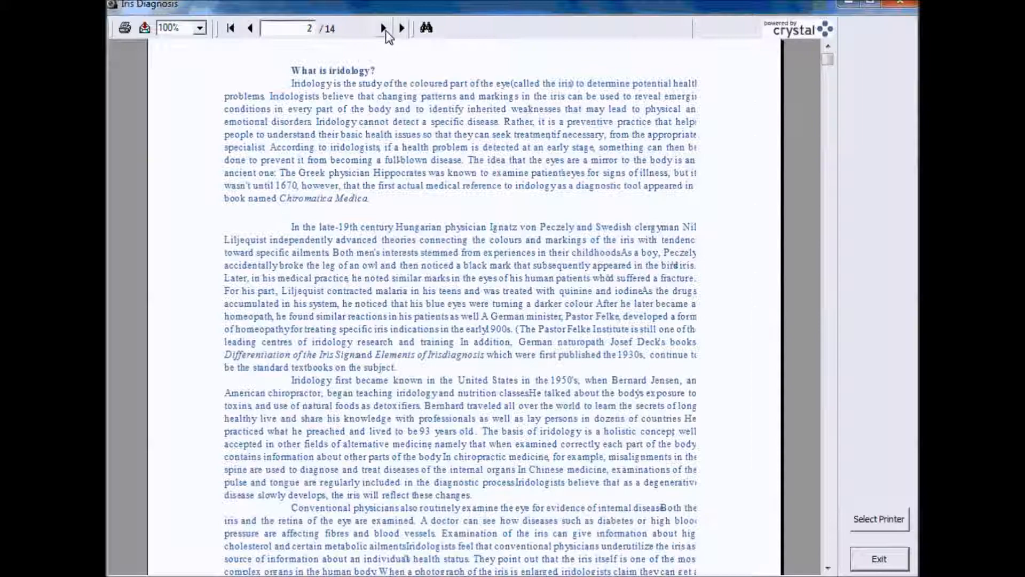
scroll(299, 210, "down", 3)
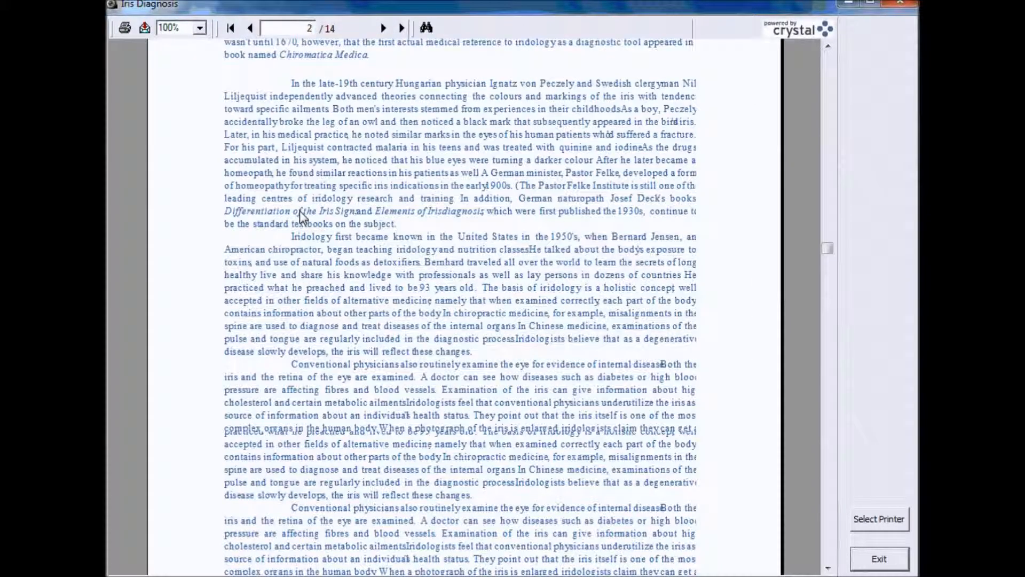
scroll(299, 210, "down", 8)
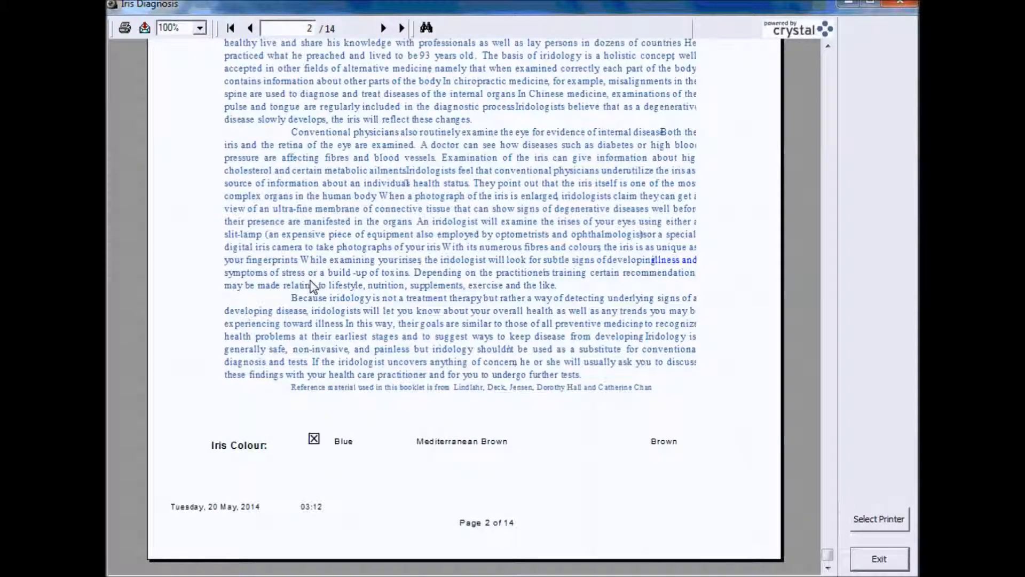
scroll(313, 287, "up", 10)
left_click(384, 29)
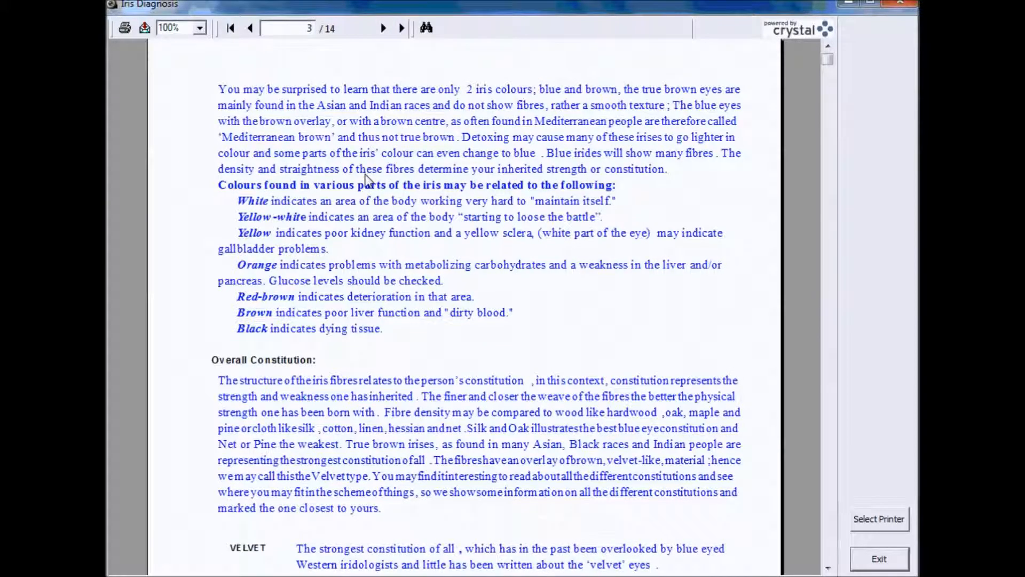
Page through the report from page 3 to the final page 14 with notes, supplements and appointment
scroll(364, 179, "down", 5)
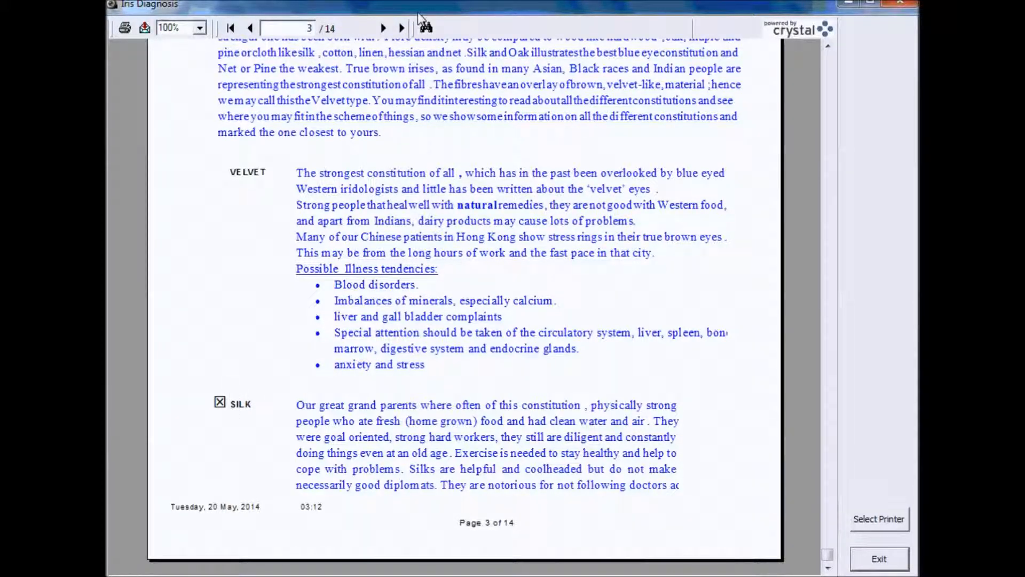
left_click(385, 30)
left_click(384, 29)
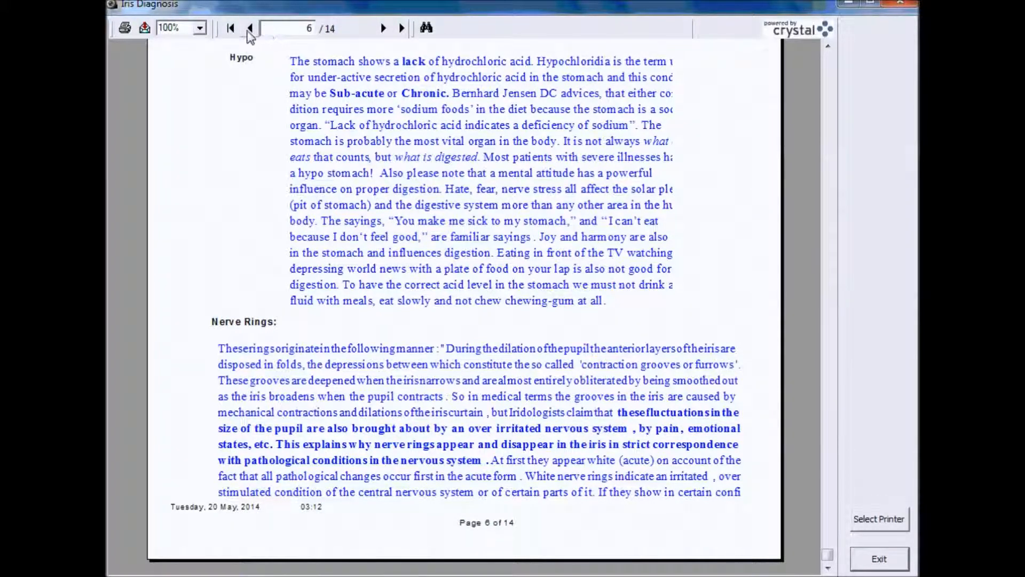
left_click(383, 30)
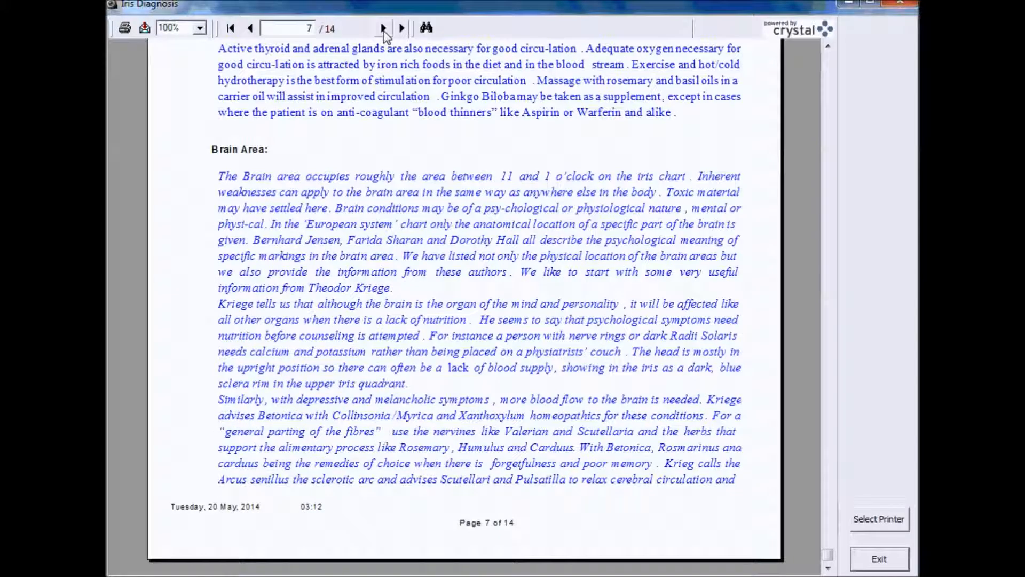
left_click(384, 31)
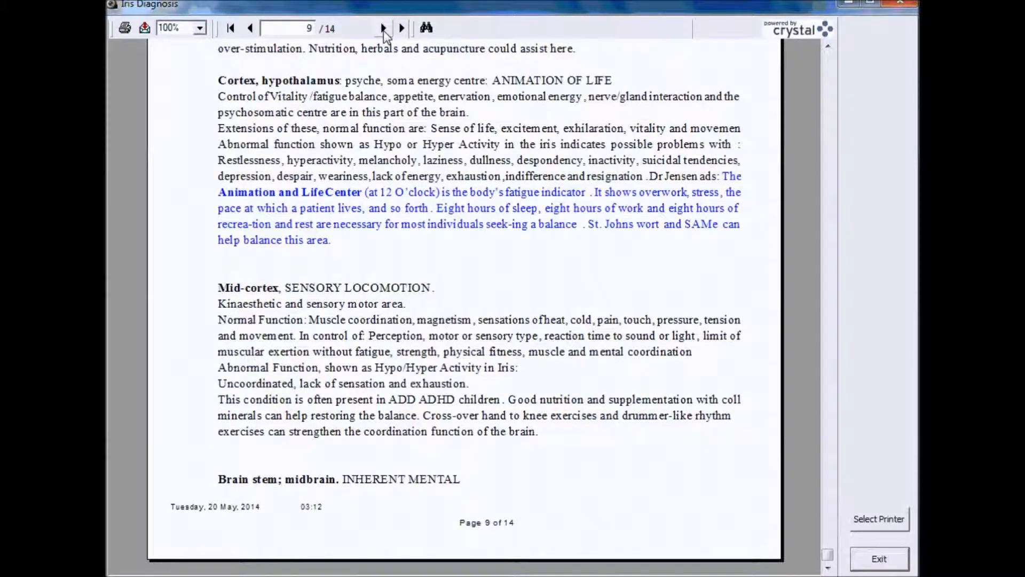
left_click(383, 31)
left_click(383, 31)
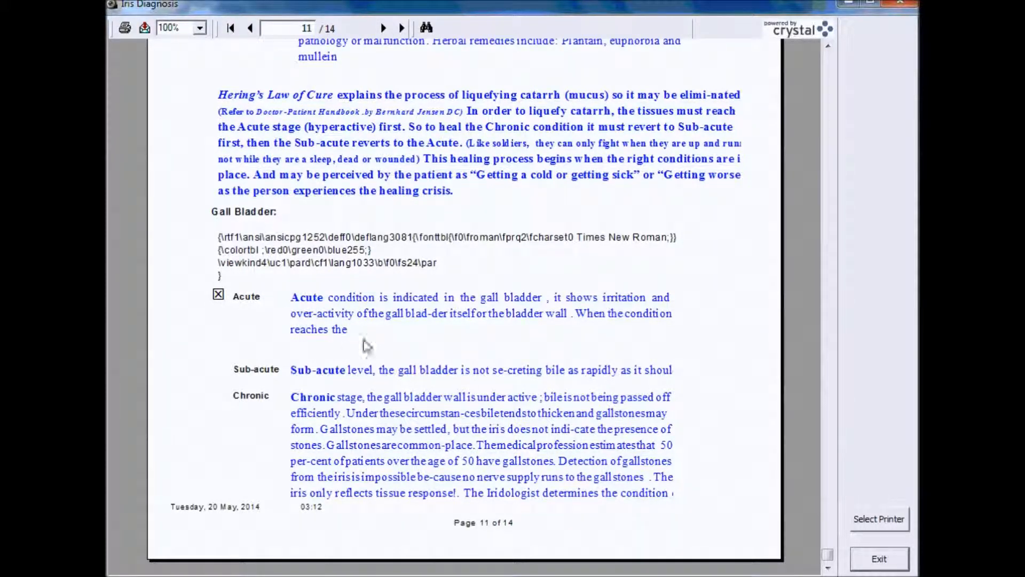
left_click(383, 29)
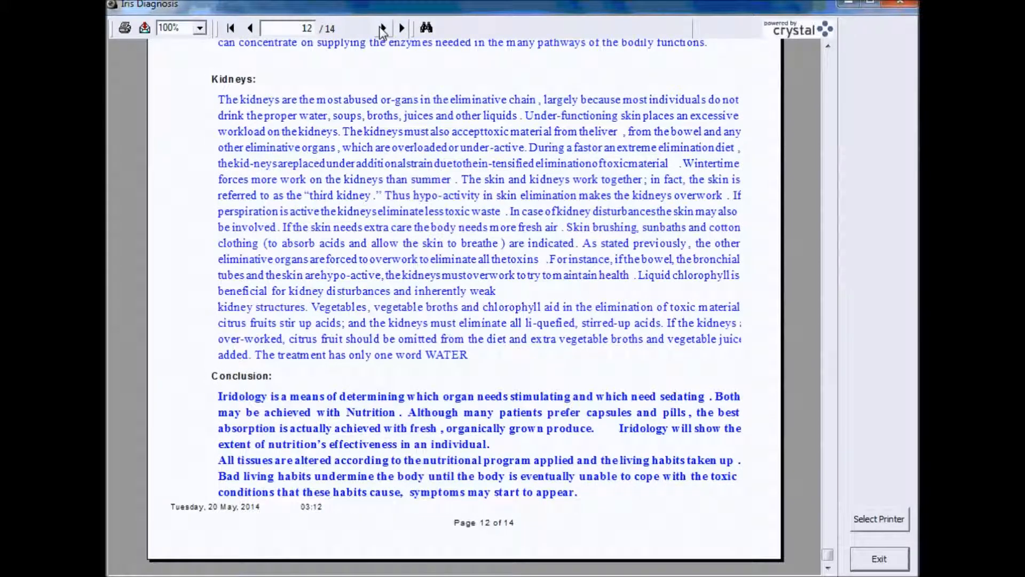
left_click(383, 29)
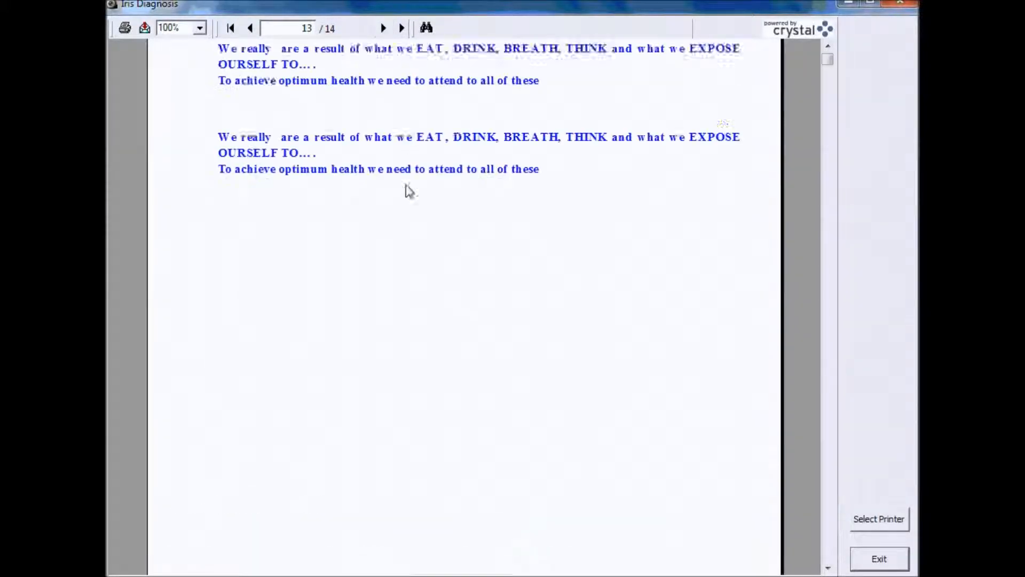
left_click(384, 29)
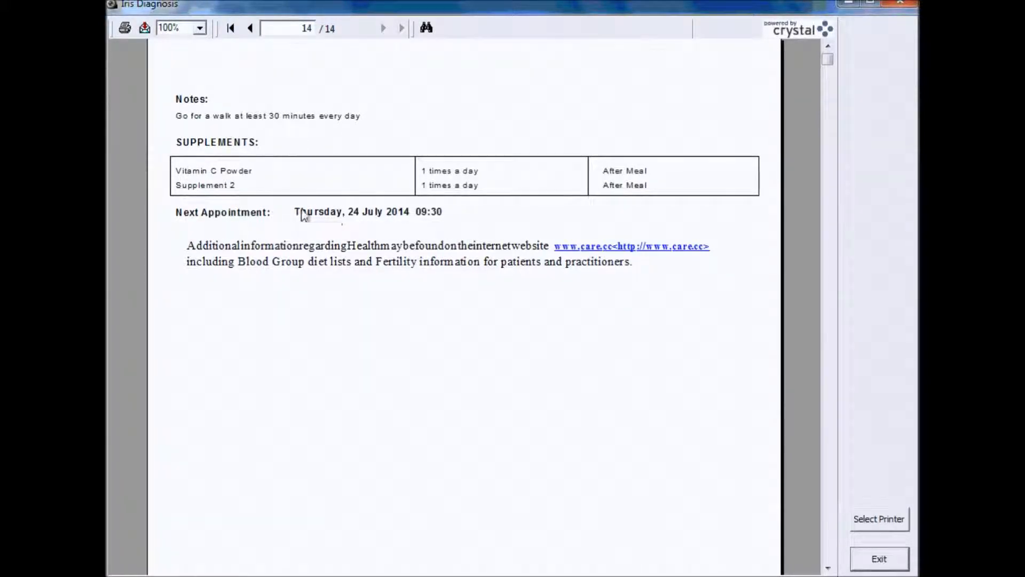
scroll(335, 216, "down", 5)
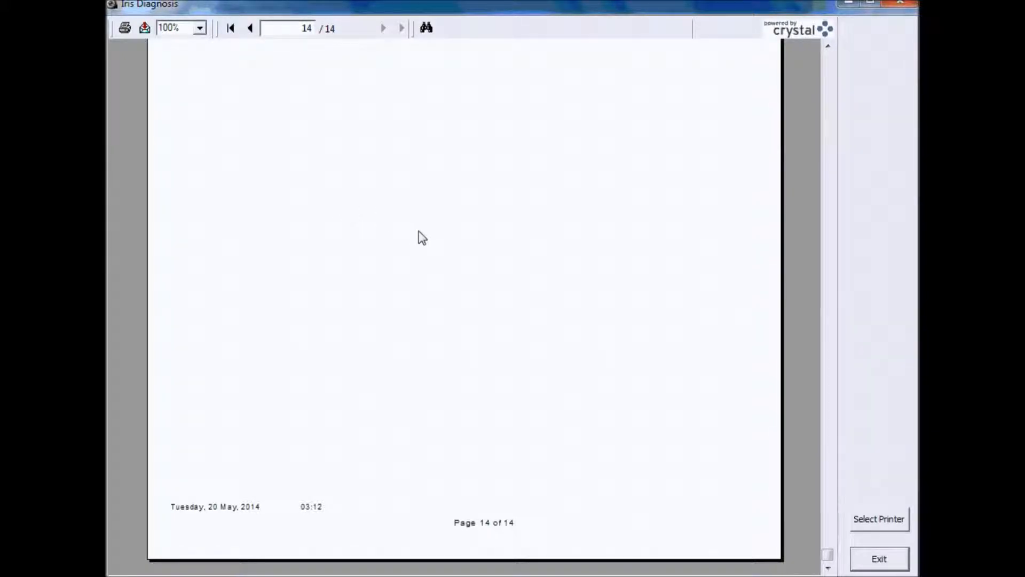
scroll(418, 236, "up", 5)
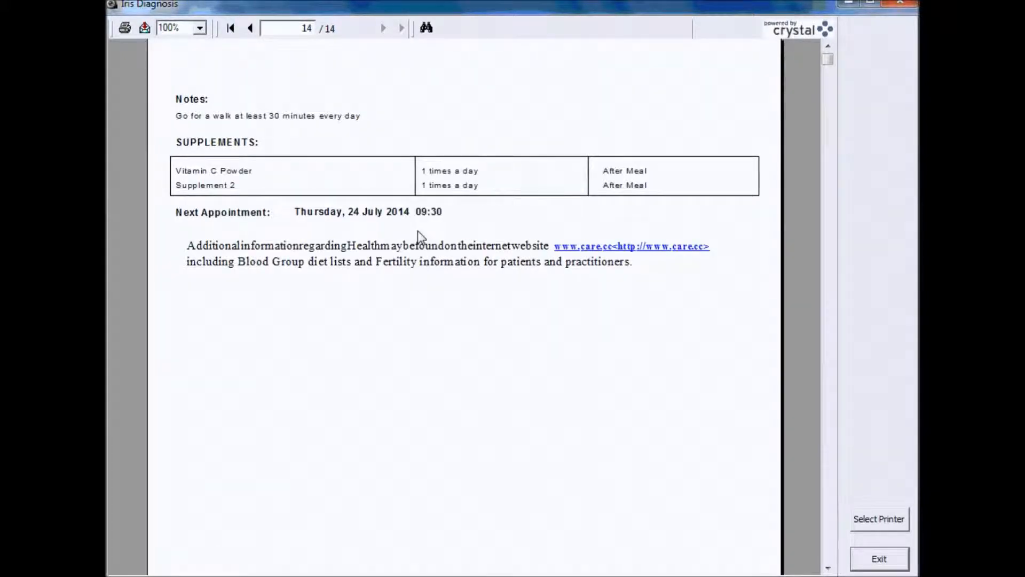